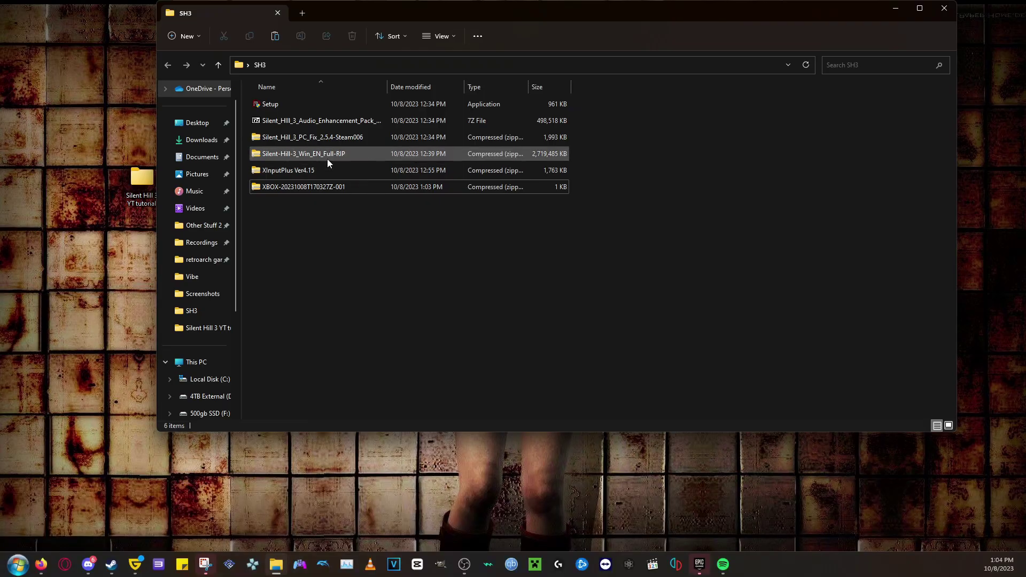
- Copy the seven Full-RIP Silent Hill 3 game files into Silent Hill 3 YT tutorial, then try copying the PC Fix files
double_click(328, 159)
double_click(284, 108)
left_click_drag(316, 298, 149, 187)
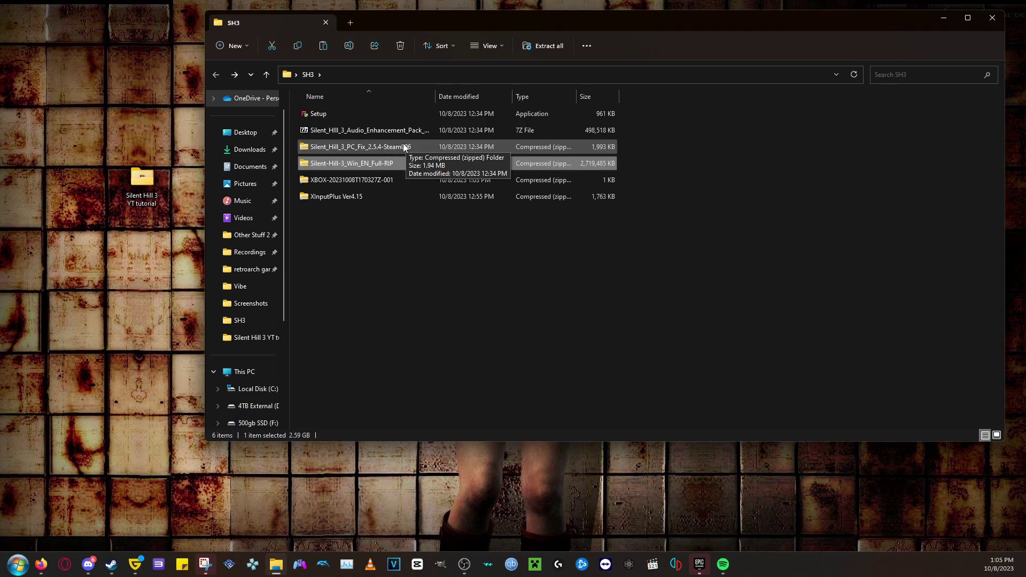
double_click(403, 143)
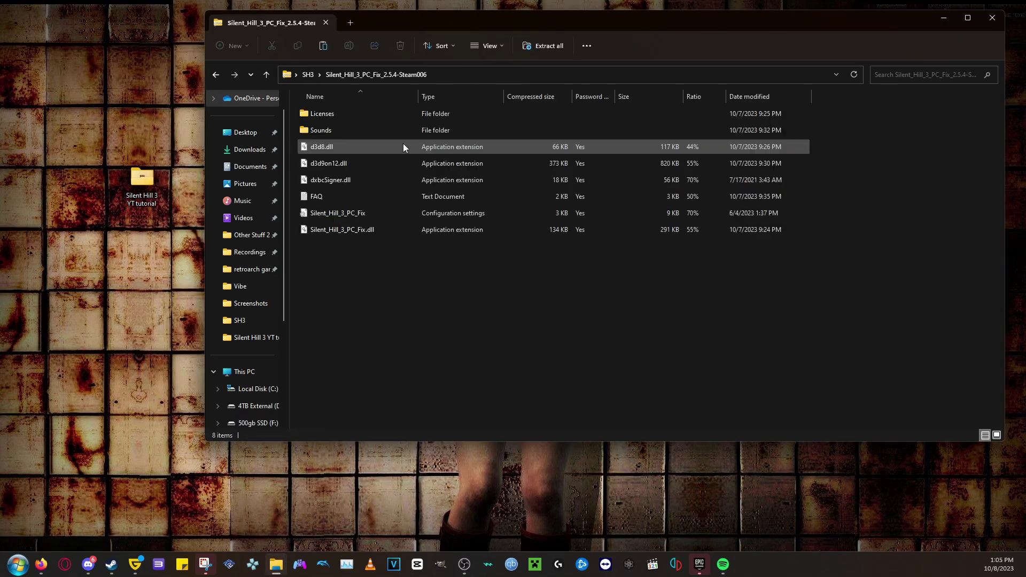
left_click_drag(376, 319, 130, 180)
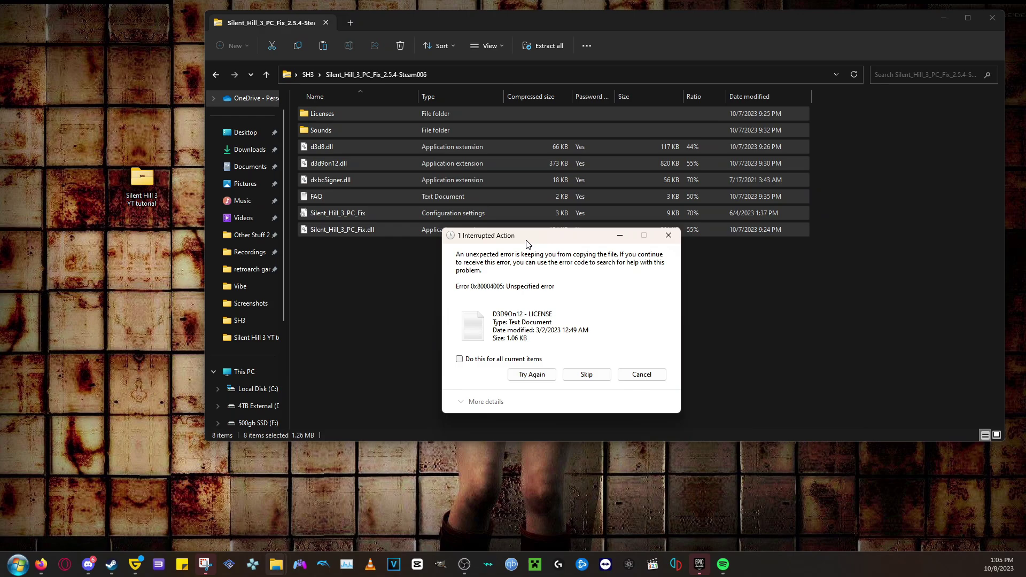
- Use 7-Zip to extract Silent_Hill_3_PC_Fix_2.5.4-Steam006 into SH3, entering the archive password
left_click(308, 75)
right_click(348, 147)
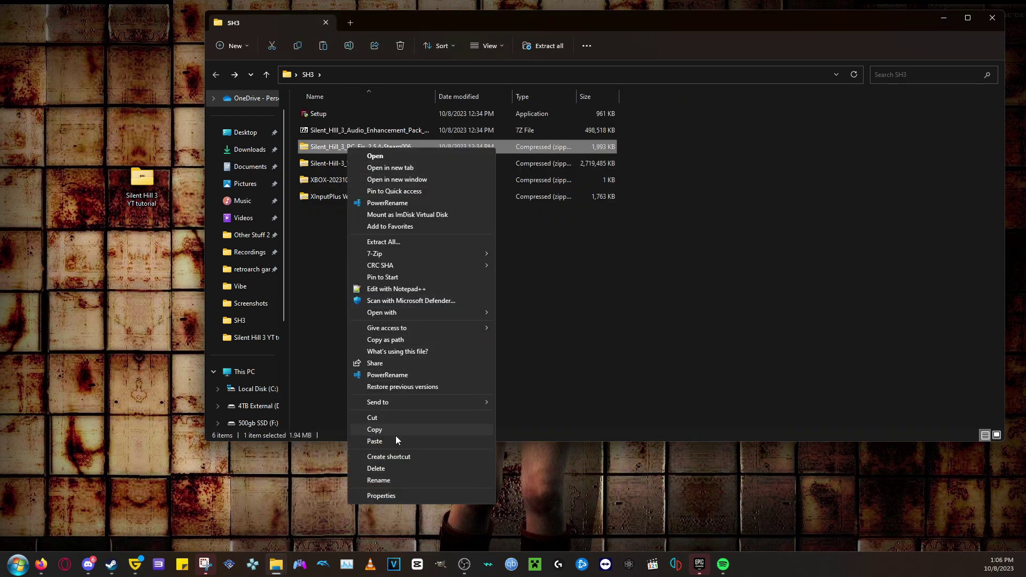
mouse_move(399, 256)
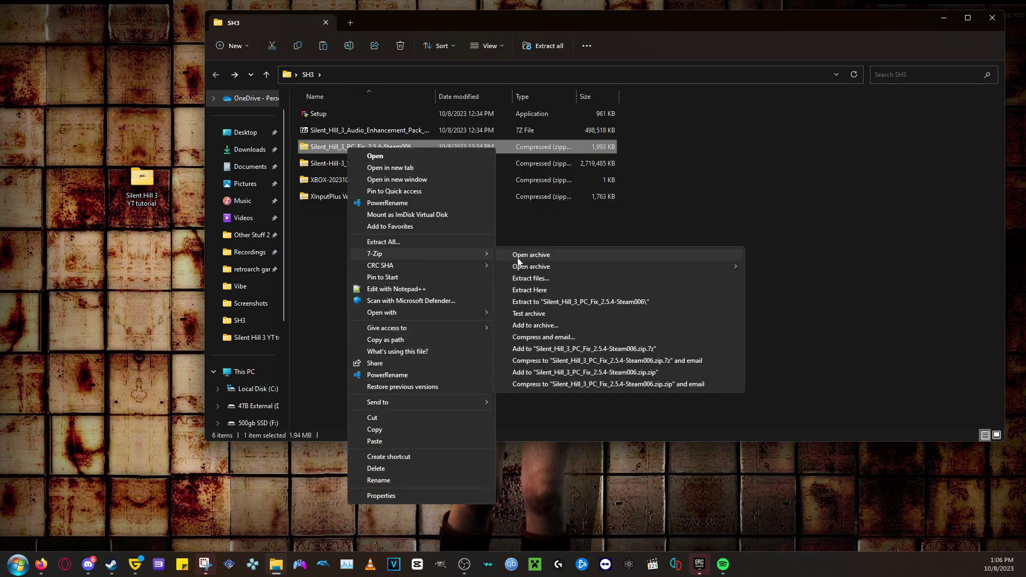
left_click(554, 278)
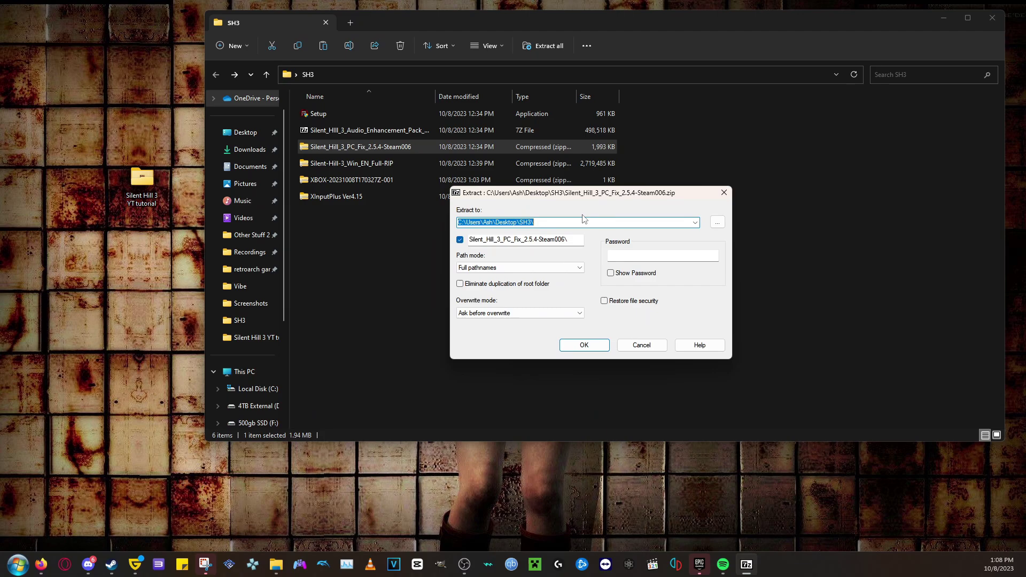
left_click(717, 222)
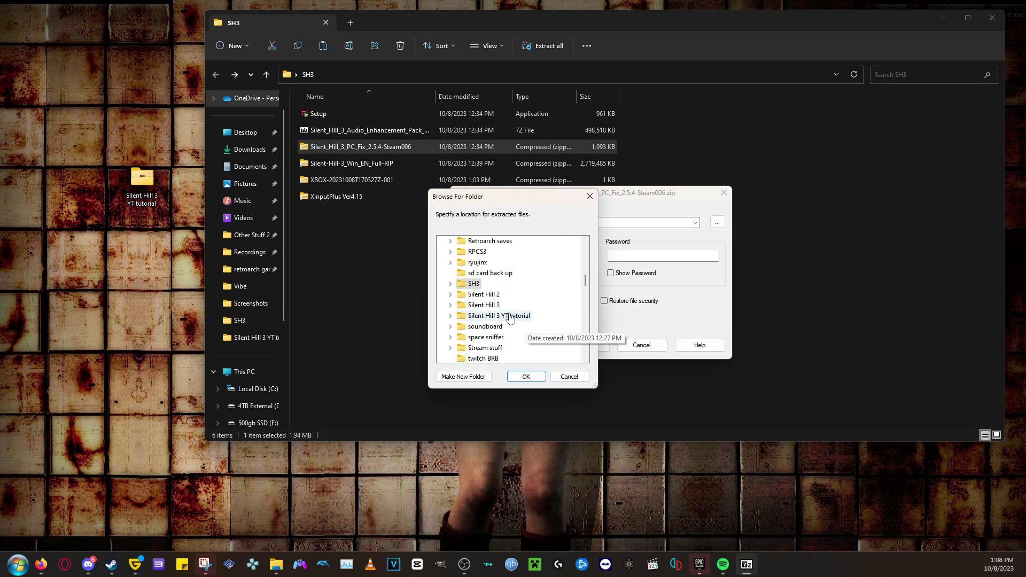
left_click(525, 377)
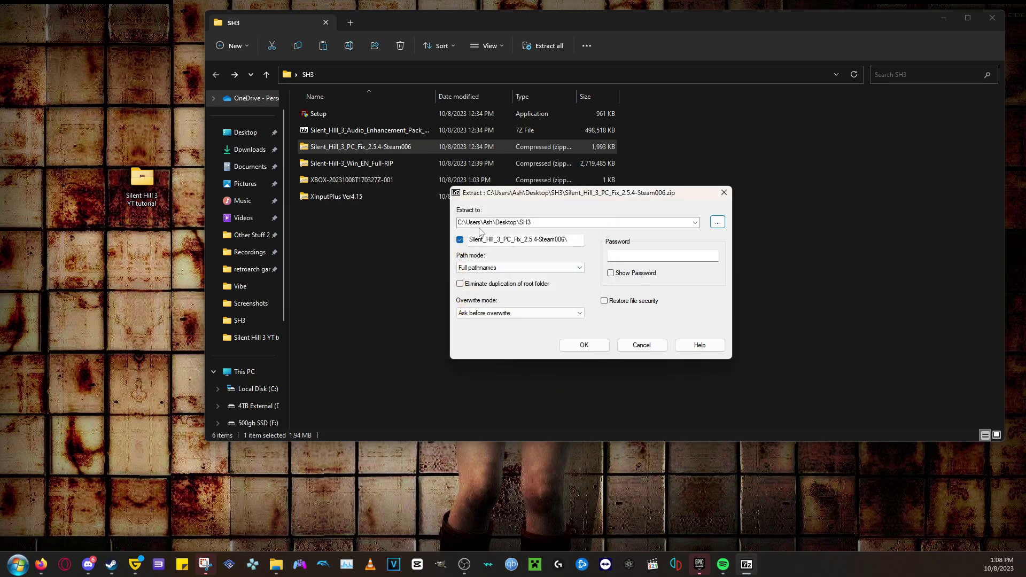
left_click(635, 256)
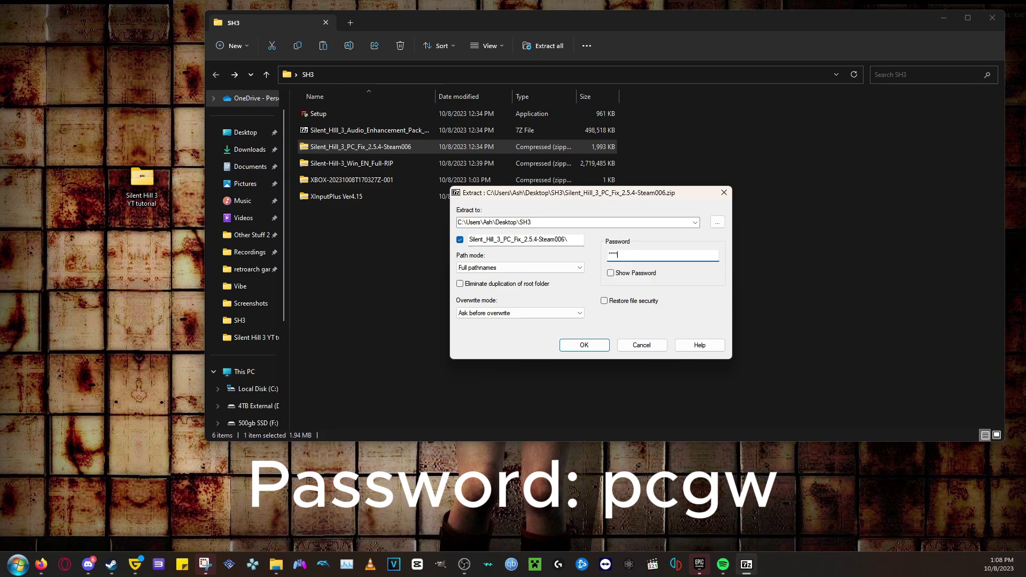
left_click(600, 351)
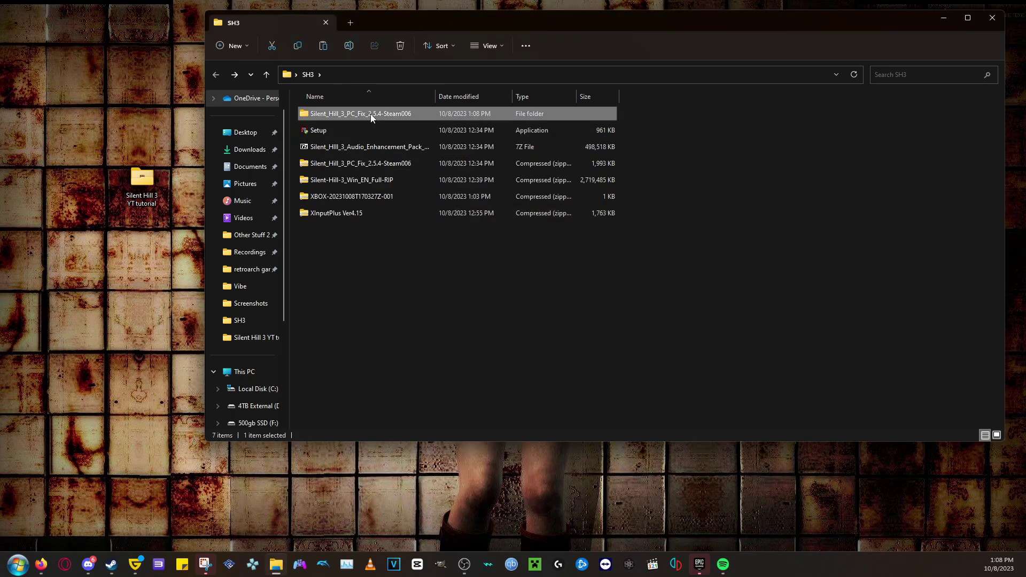
- Move all eight extracted PC Fix items into the Silent Hill 3 YT tutorial folder
double_click(370, 114)
left_click_drag(474, 321, 329, 116)
left_click_drag(352, 165, 138, 185)
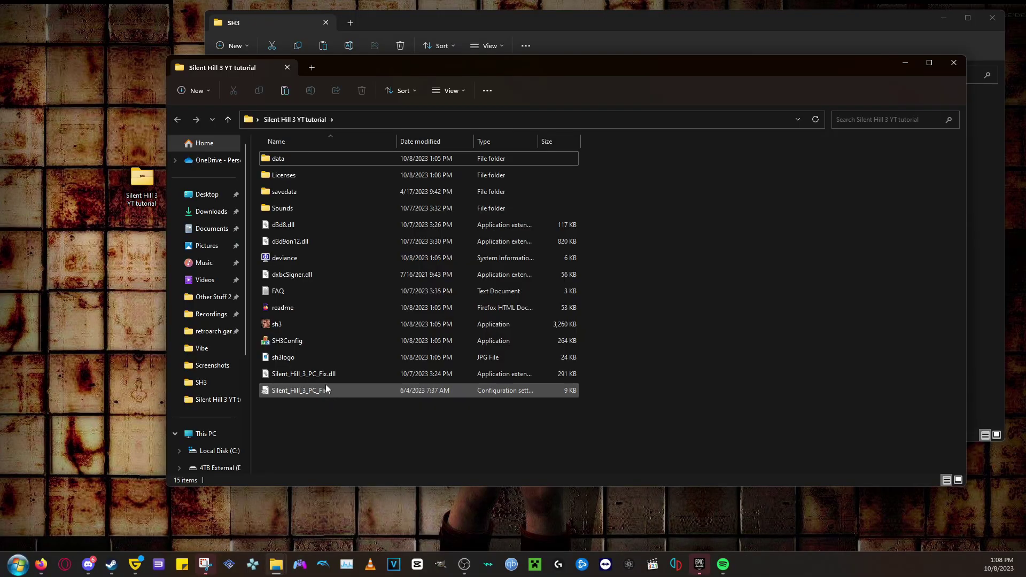
- Open the Silent_Hill_3_PC_Fix settings file in Notepad++
left_click(323, 389)
right_click(322, 390)
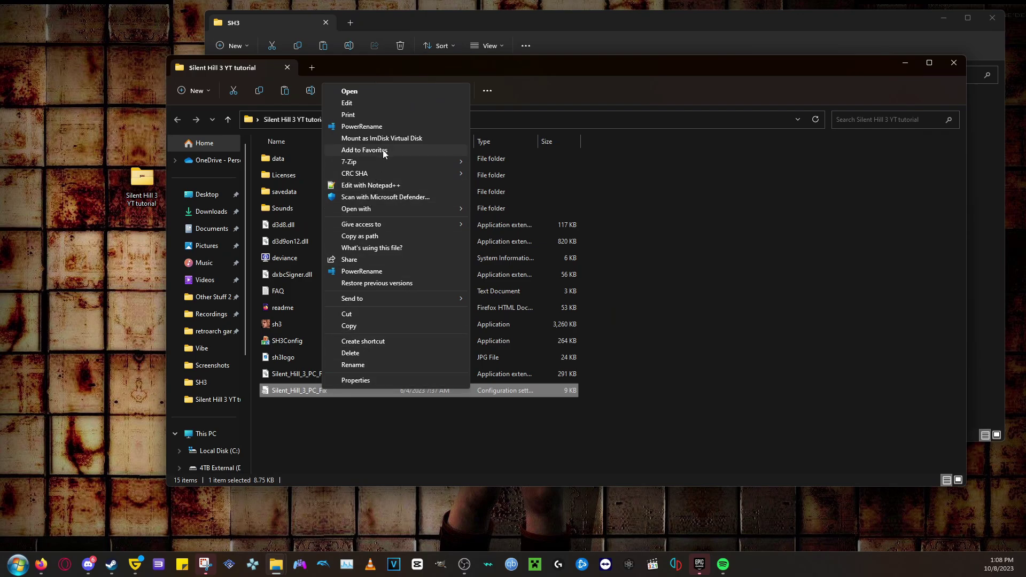
left_click(395, 187)
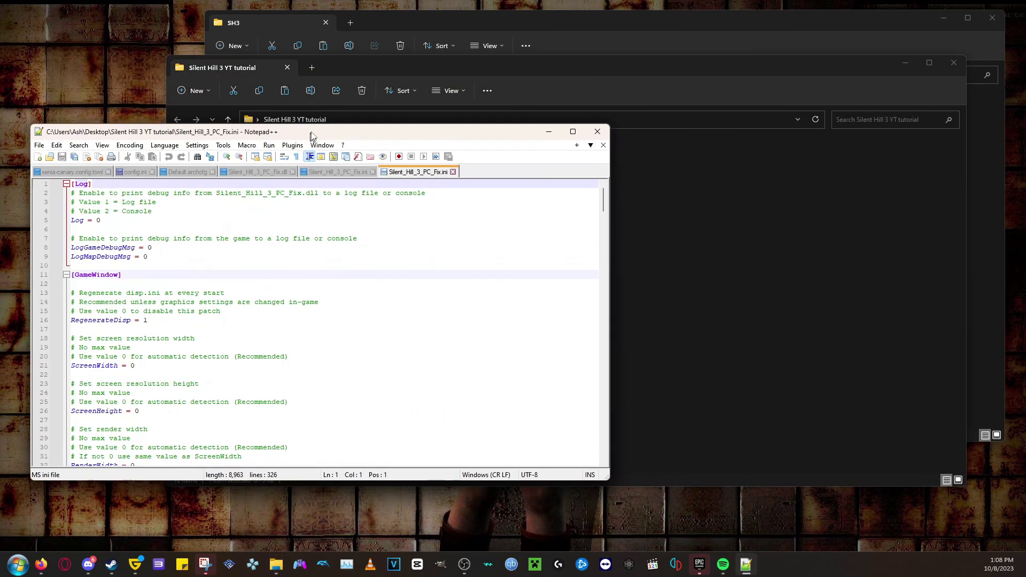
- Maximize Notepad++ and scroll down through the Silent_Hill_3_PC_Fix.ini options
left_click_drag(313, 135, 472, 107)
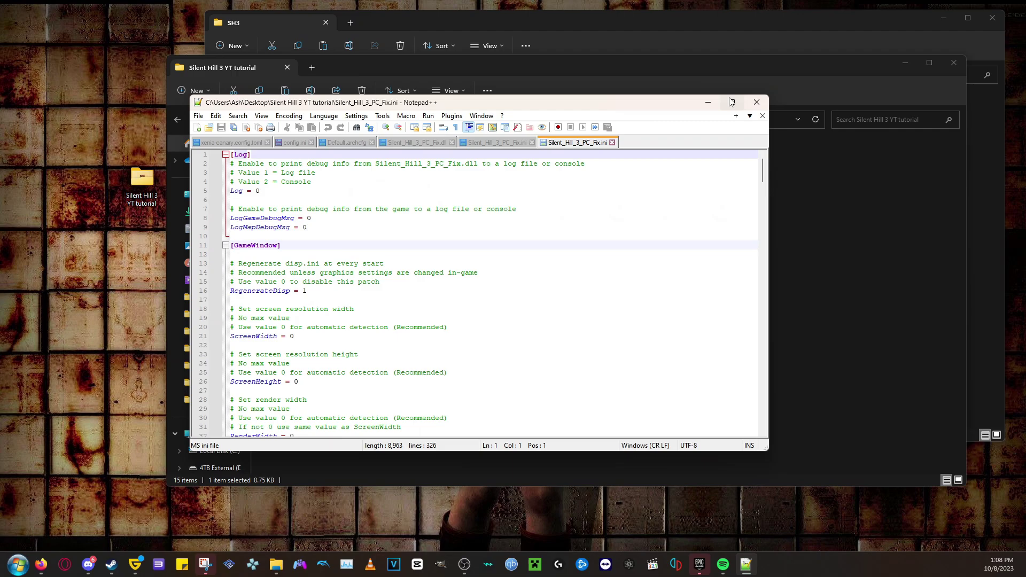
left_click(732, 102)
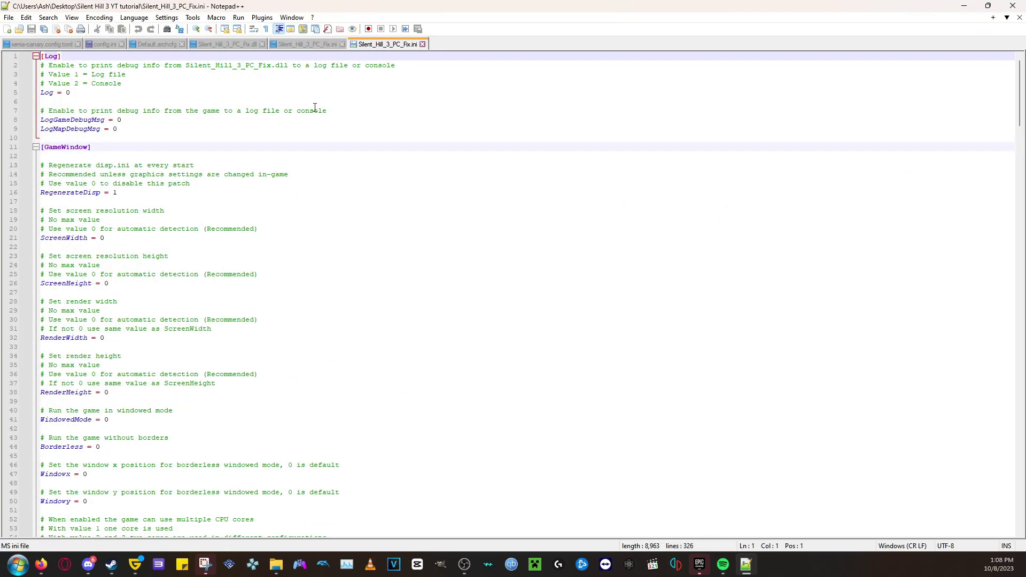
scroll(315, 108, "down", 4)
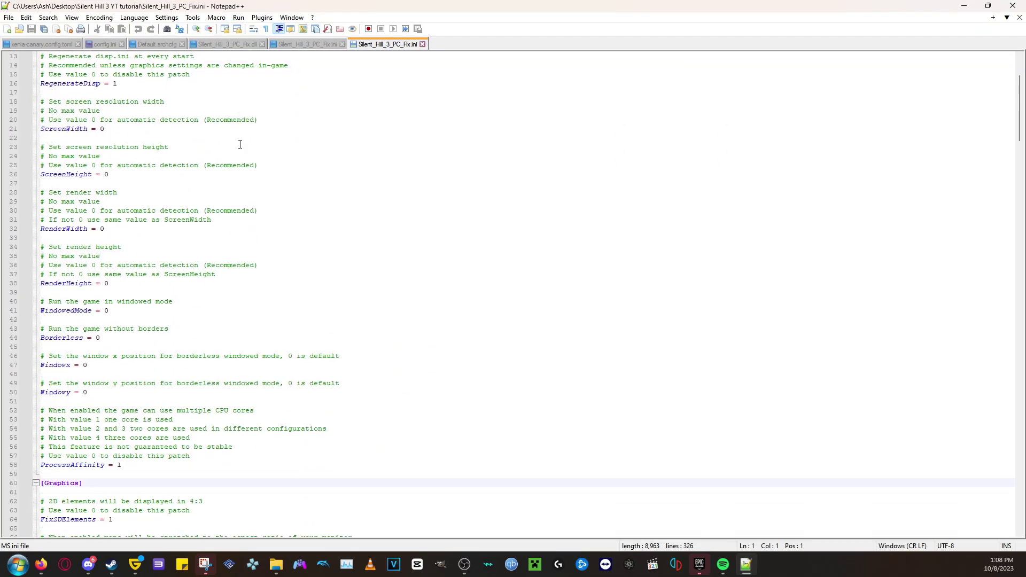
scroll(240, 145, "down", 9)
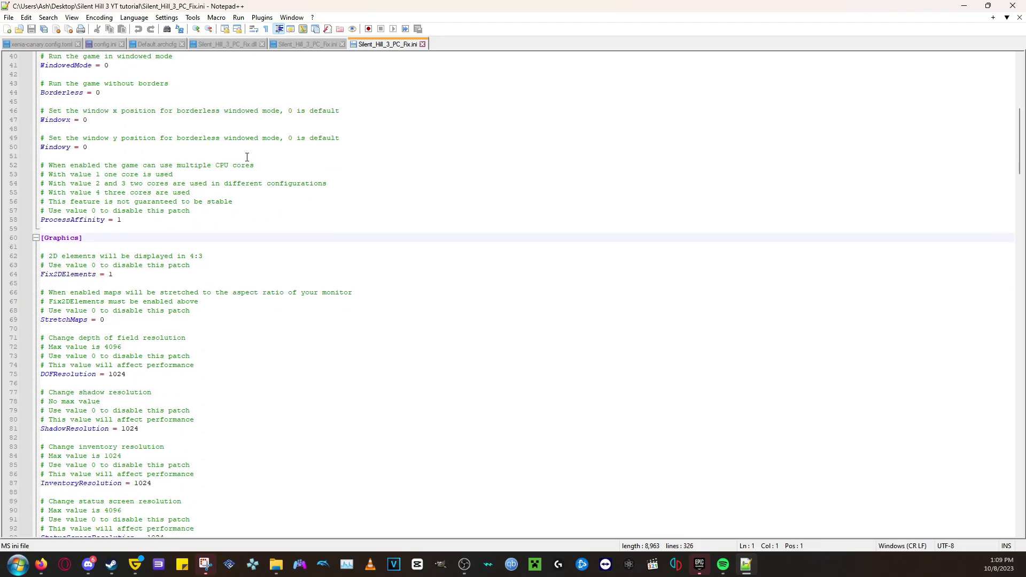
scroll(249, 160, "down", 7)
scroll(255, 165, "down", 16)
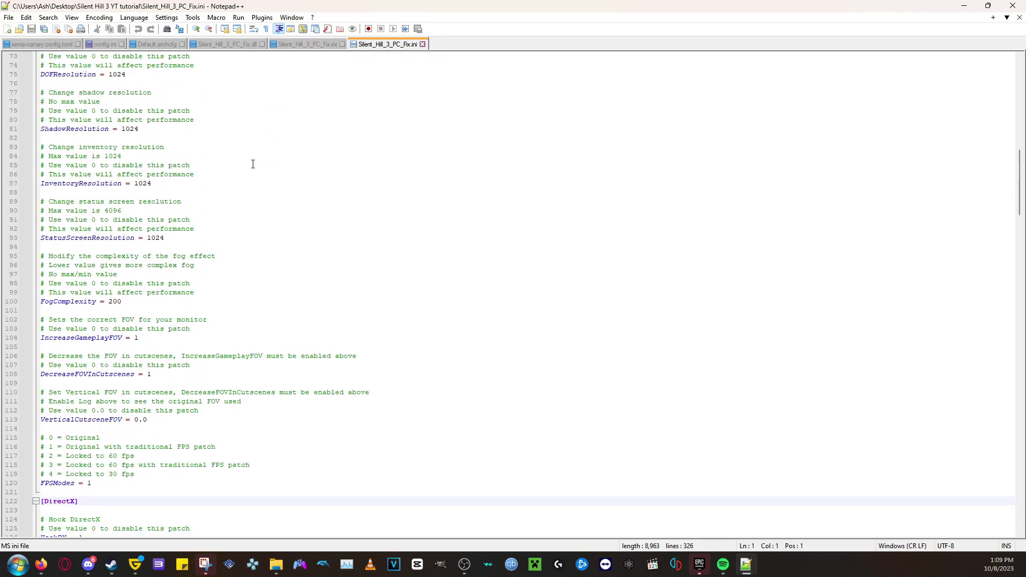
scroll(257, 170, "down", 7)
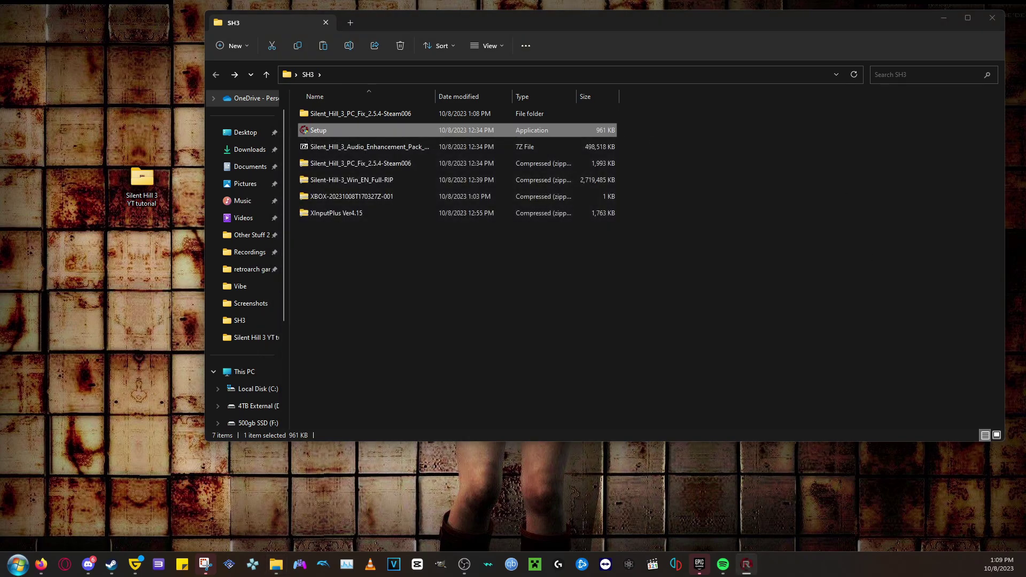
- Place the Reloaded-II folder in Silent Hill 3 YT tutorial and delete the duplicate Reloaded-II shortcut
left_click_drag(759, 206, 586, 123)
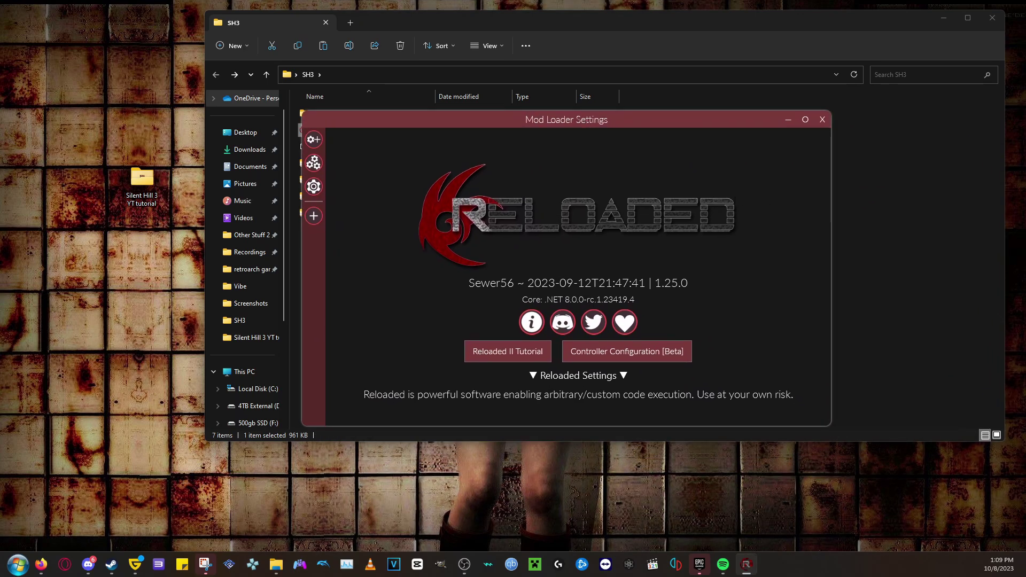
left_click_drag(173, 244, 96, 185)
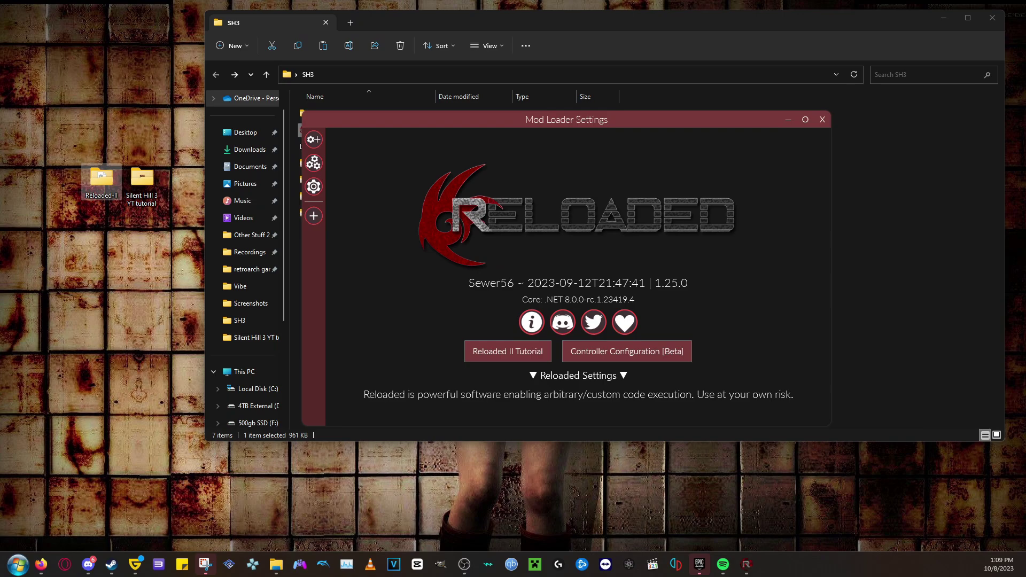
left_click_drag(582, 263, 106, 233)
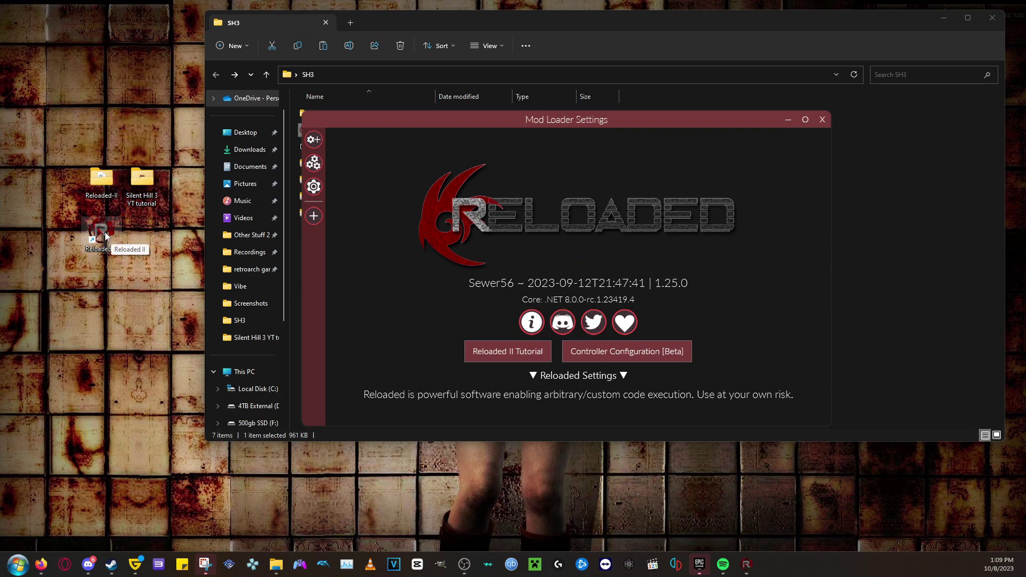
right_click(105, 232)
left_click(145, 512)
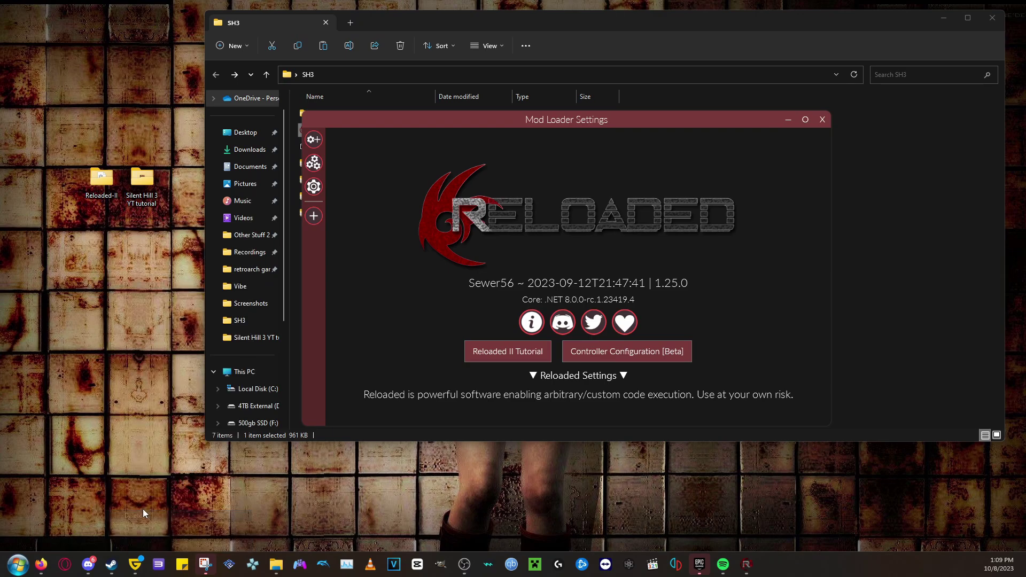
double_click(141, 179)
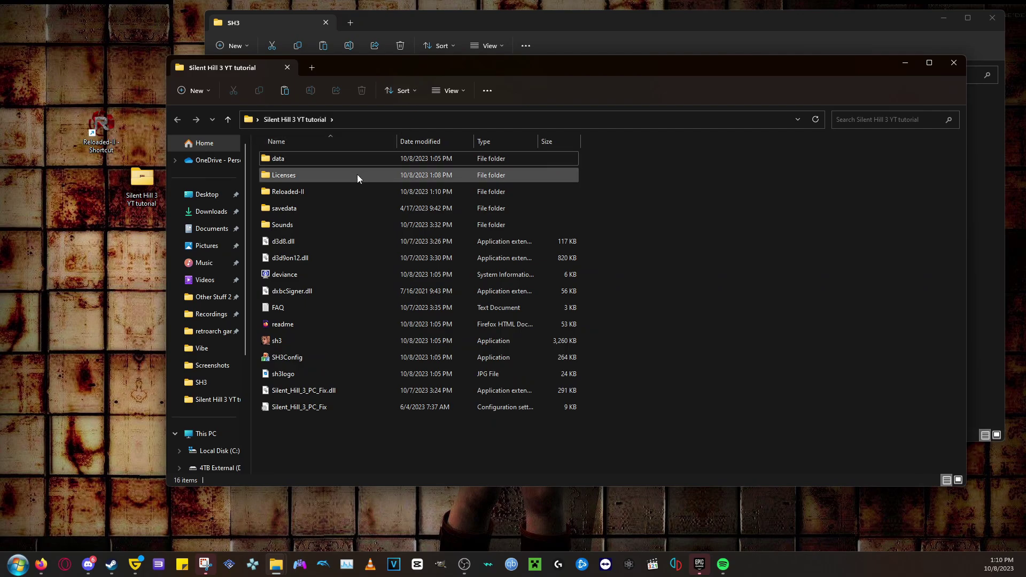
- Copy all Audio Enhancement Pack archive contents into Reloaded-II's Mods folder
double_click(339, 194)
left_click_drag(458, 65, 318, 133)
double_click(227, 238)
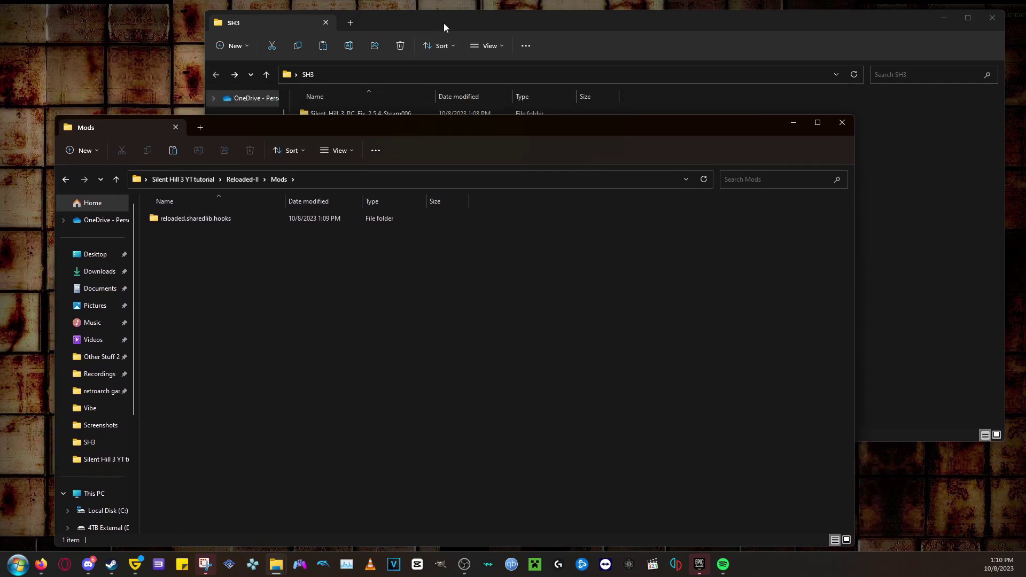
left_click(444, 23)
left_click(387, 153)
double_click(387, 152)
key("ctrl+a")
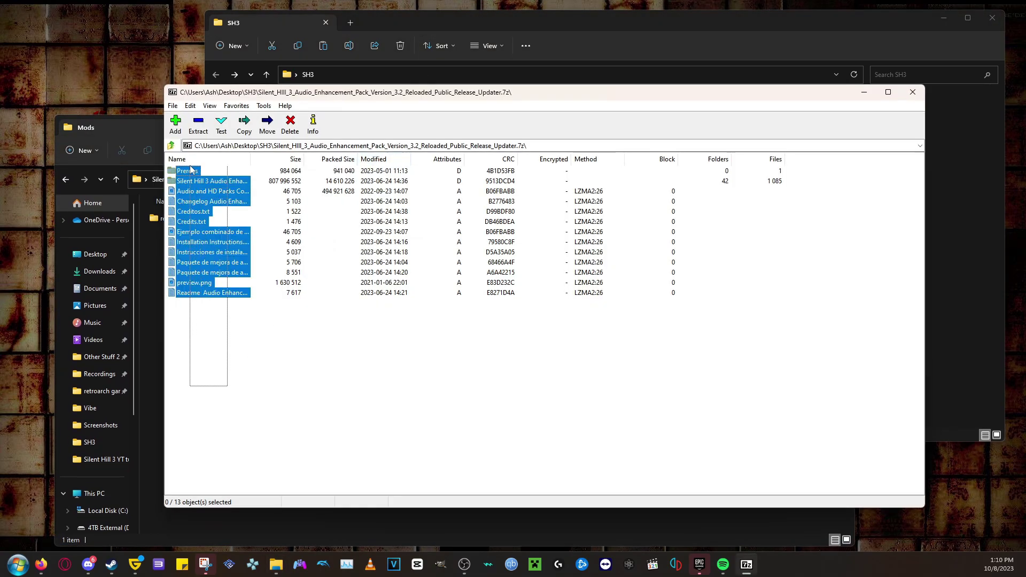
left_click_drag(309, 99, 463, 111)
left_click_drag(345, 206, 188, 274)
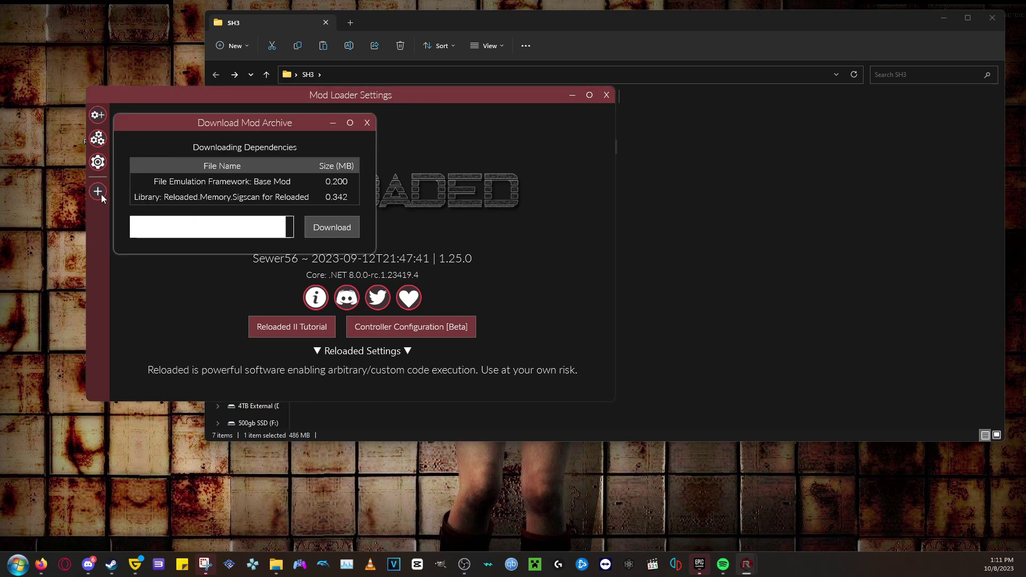
- Add sh3.exe as a new application in Reloaded-II
left_click(101, 193)
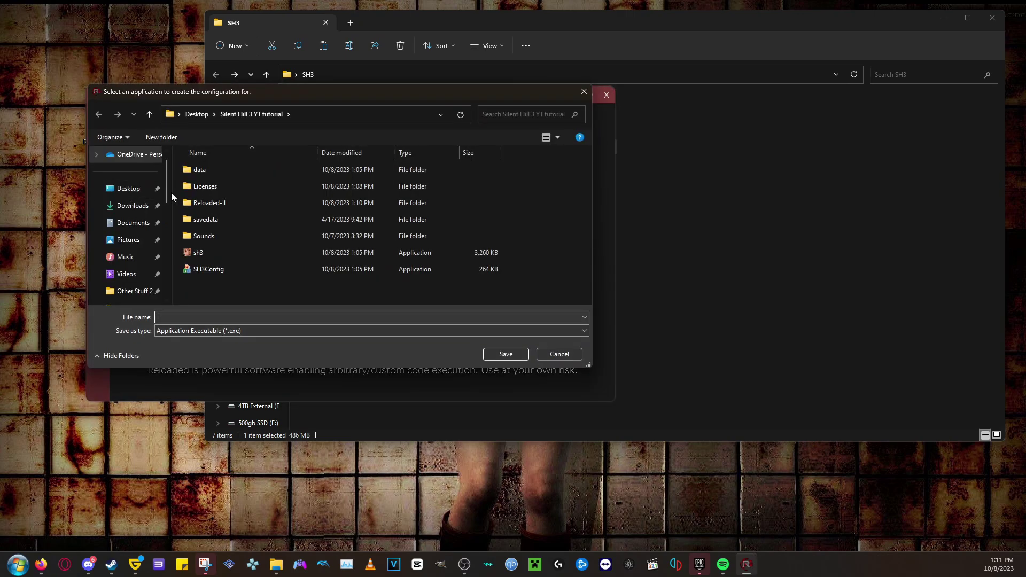
left_click(209, 253)
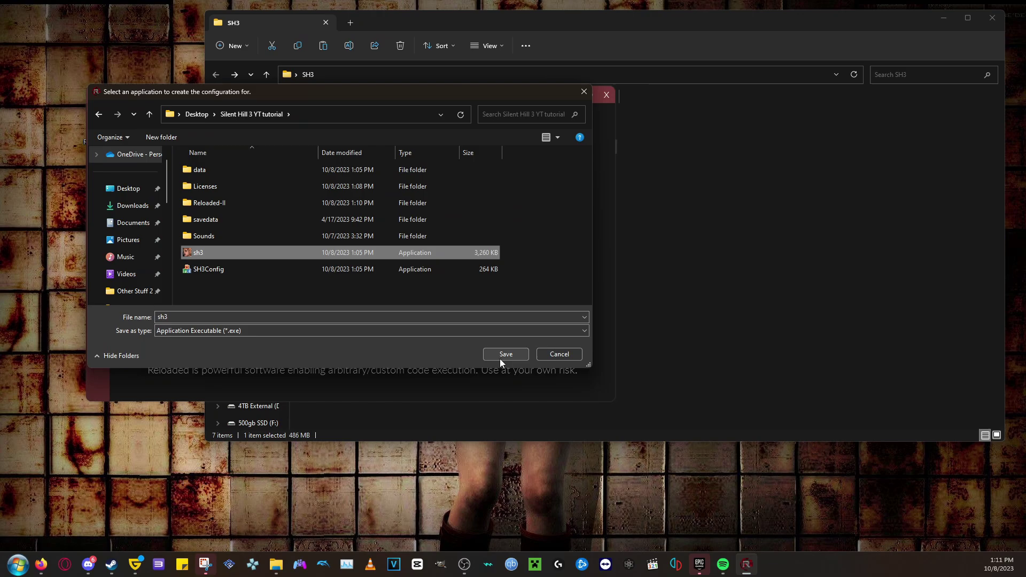
left_click(500, 356)
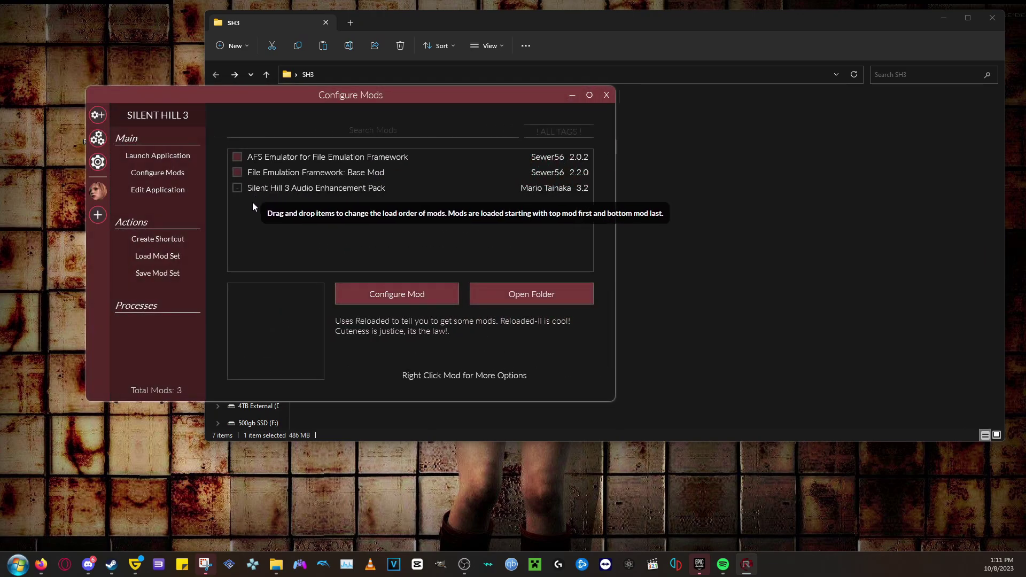
- Tick the Silent Hill 3 Audio Enhancement Pack mod and create a SILENT HILL 3 (Reloaded) desktop shortcut
left_click(238, 188)
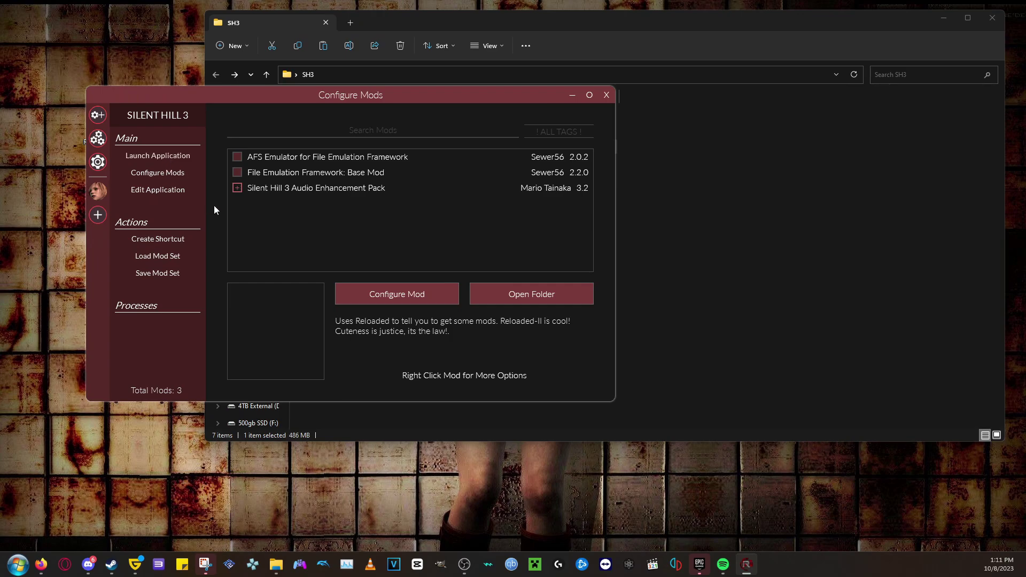
left_click(179, 241)
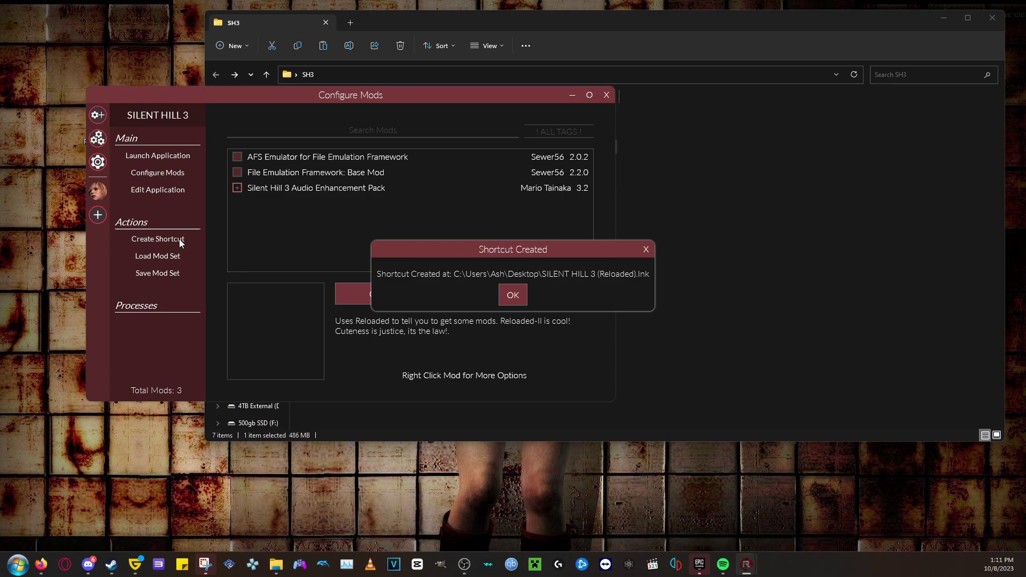
left_click(514, 296)
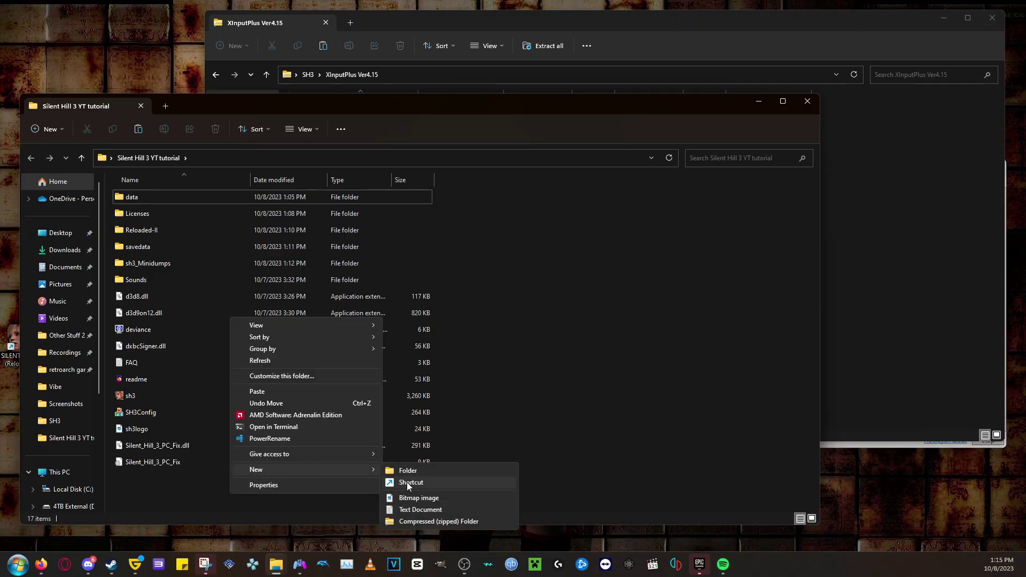
- Create a new folder named Xinput in the game folder
left_click(412, 471)
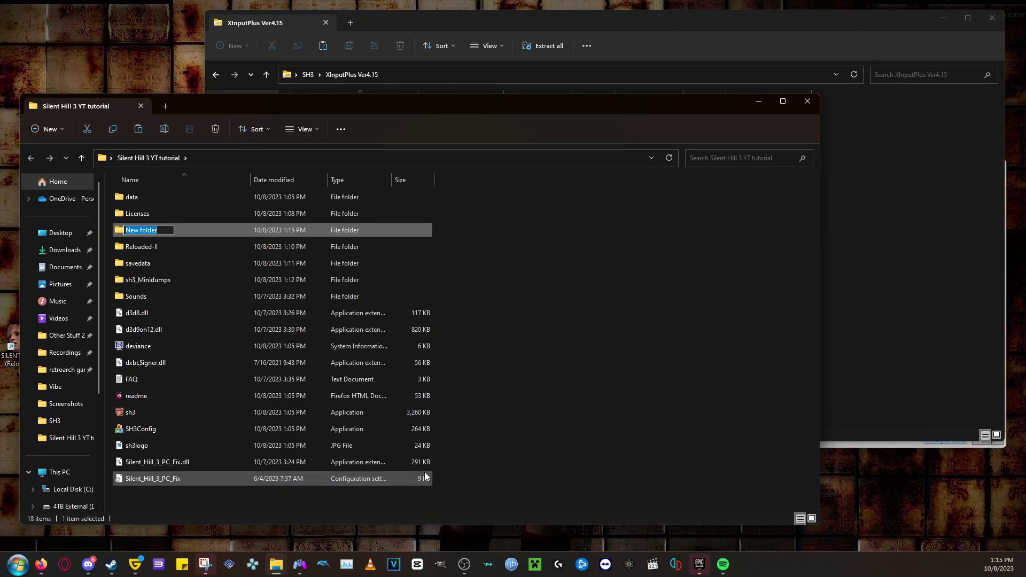
type("Xinput")
left_click(616, 326)
- Copy all nine XInputPlus Ver4.15 files into the Xinput folder
double_click(234, 230)
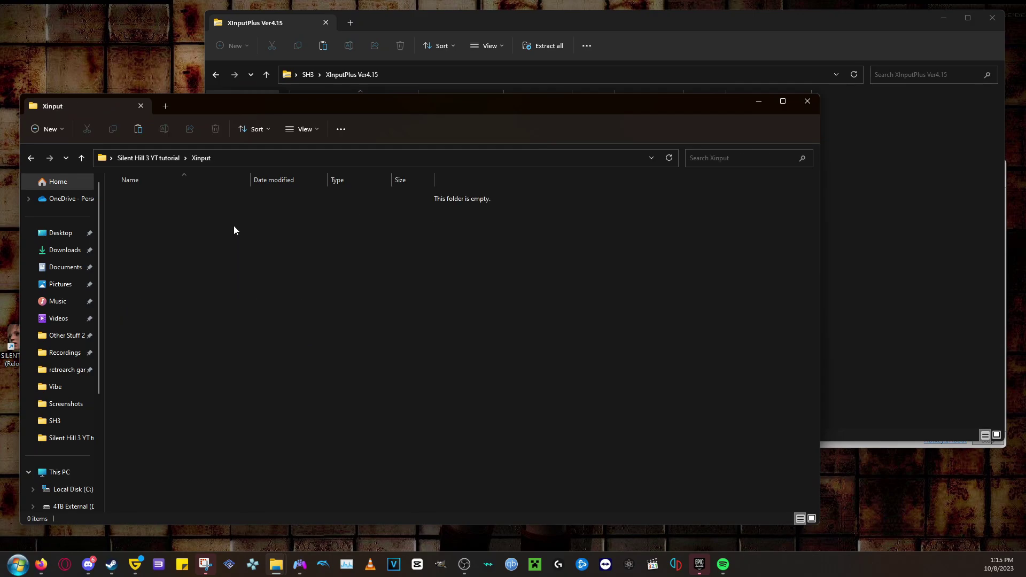
left_click(838, 267)
left_click_drag(383, 319, 130, 282)
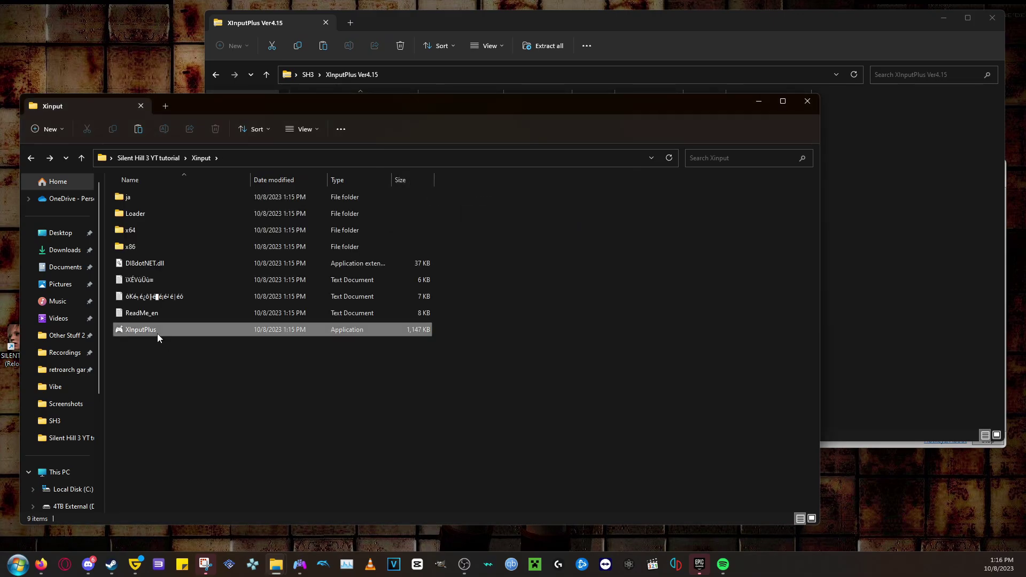
left_click(157, 333)
- Launch XInputPlus and set sh3.exe from Silent Hill 3 YT tutorial as the target program
double_click(158, 335)
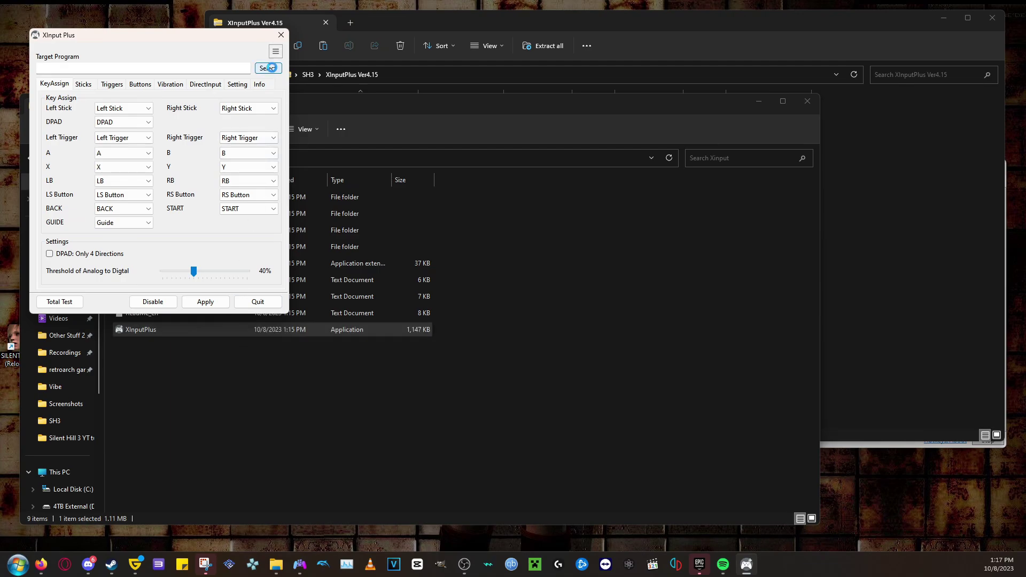
left_click(270, 69)
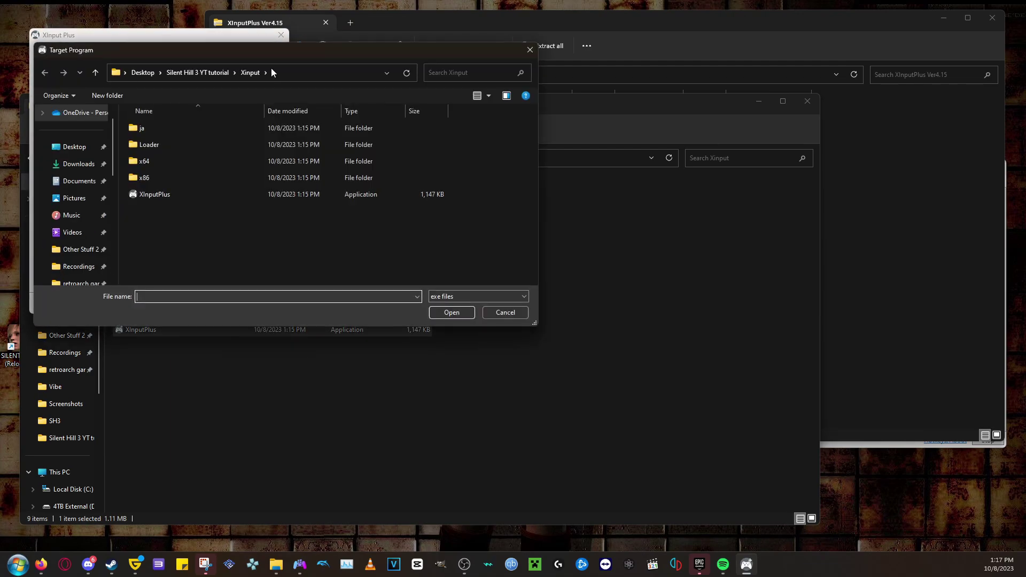
left_click(211, 73)
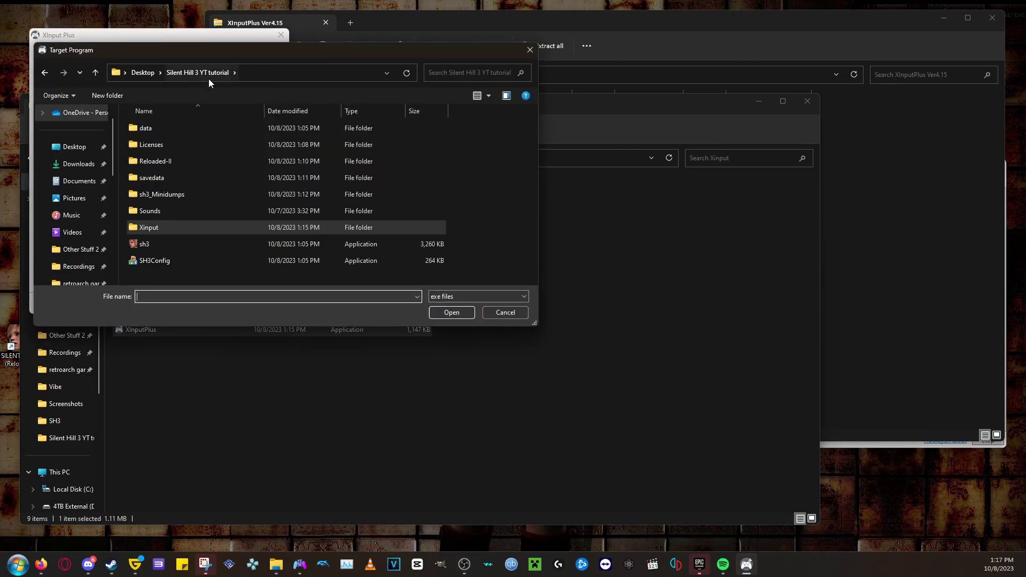
left_click(191, 248)
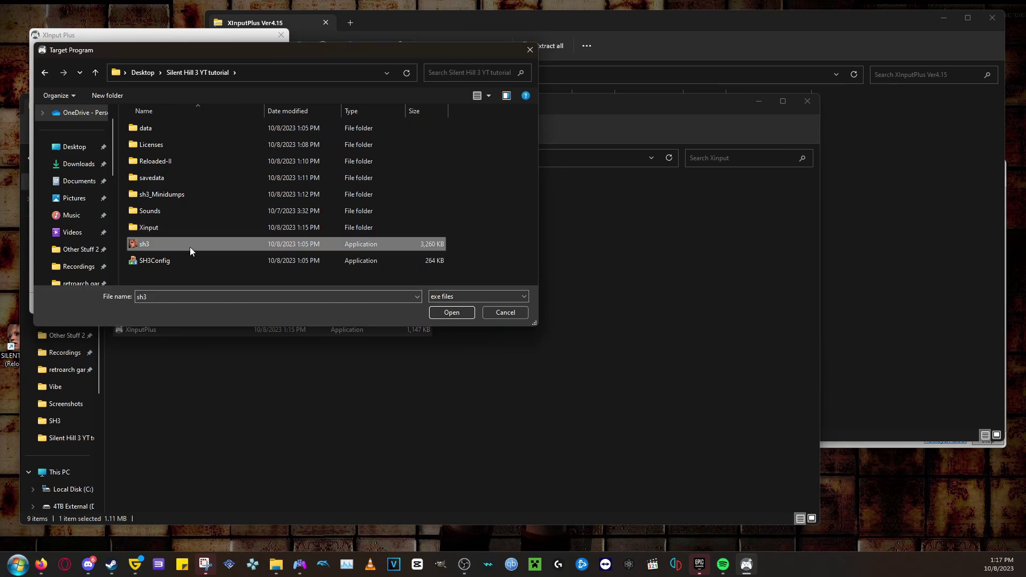
left_click(460, 314)
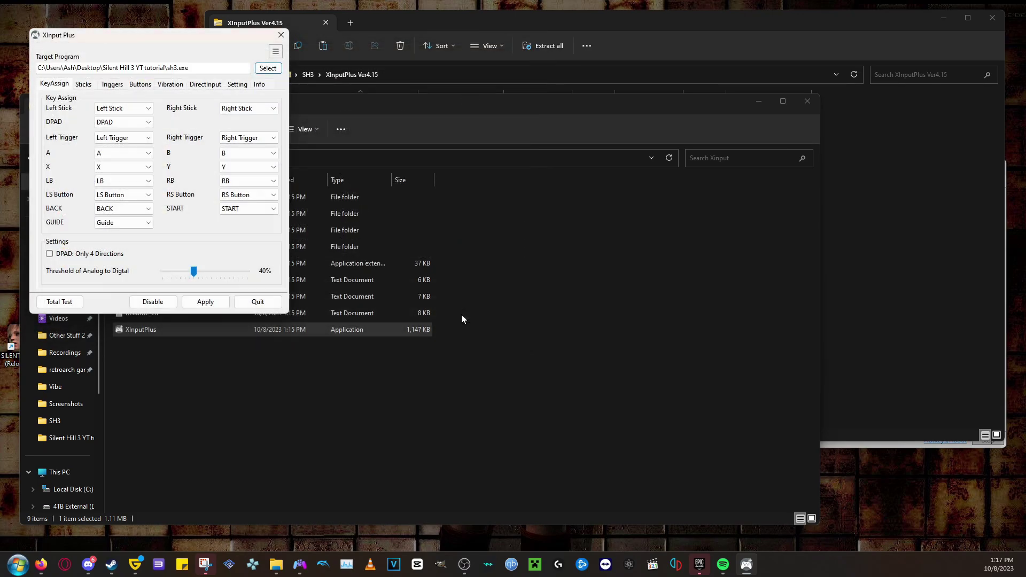
- Enable DirectInput output with right stick Z Axis/Z Rot, triggers Button 11/12, D-pad Button 13-16, and apply
left_click(203, 84)
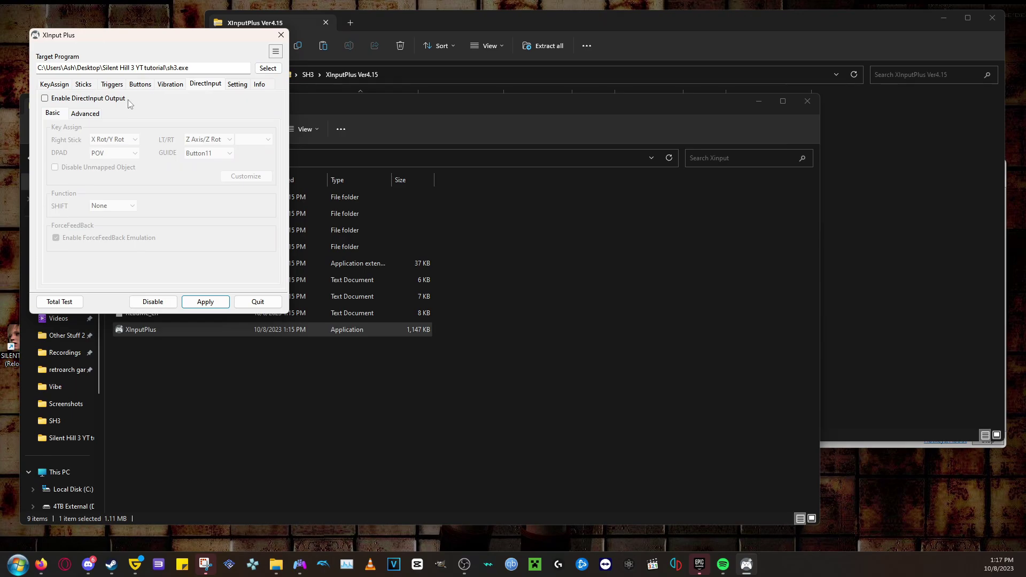
left_click(100, 102)
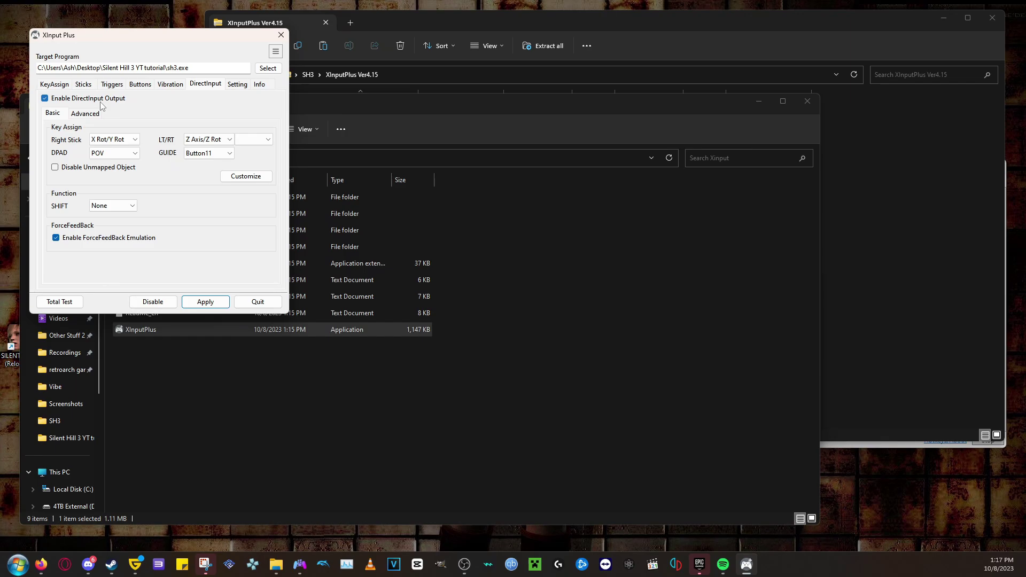
left_click(119, 139)
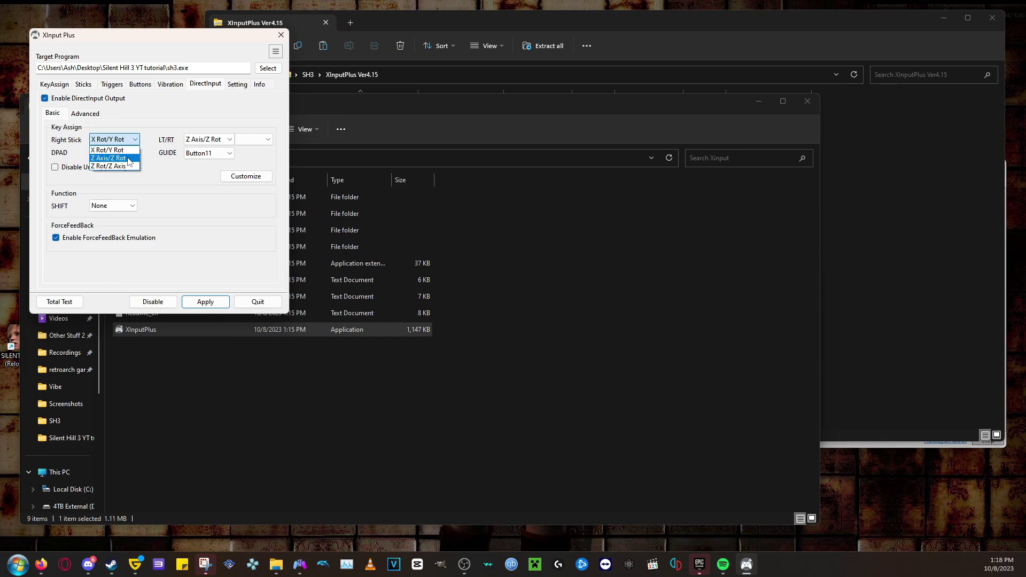
left_click(128, 158)
left_click(208, 139)
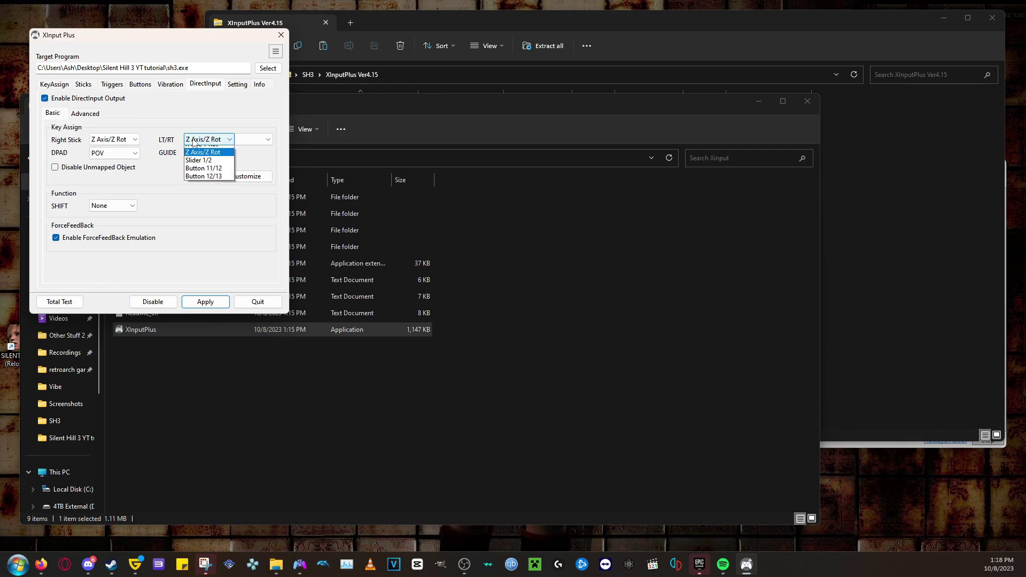
left_click(206, 174)
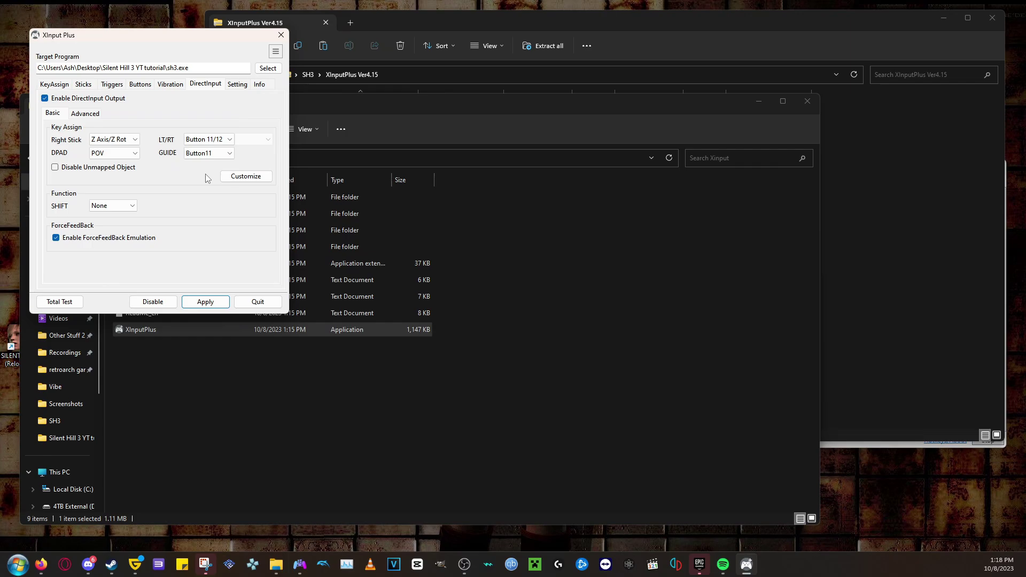
left_click(129, 156)
left_click(129, 171)
left_click(187, 301)
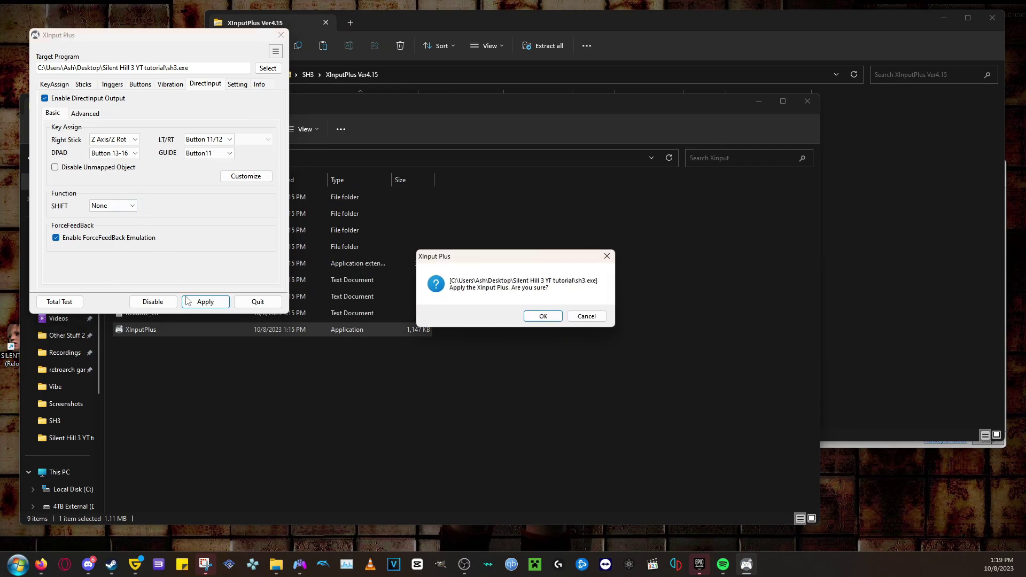
left_click(539, 317)
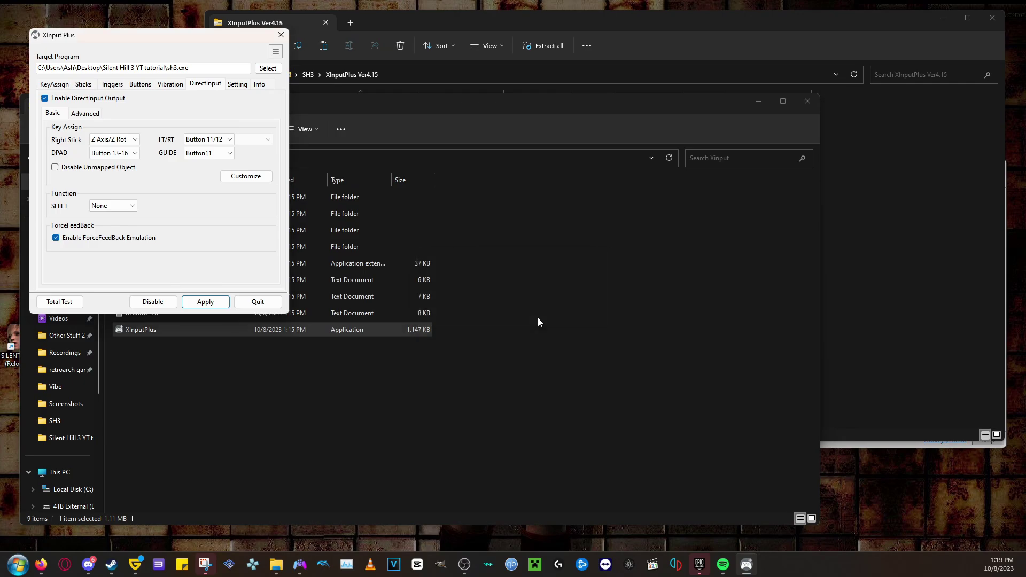
- Copy the key file from XBOX-20231008T170327Z-001's XBOX folder into the game's savedata folder
left_click(568, 316)
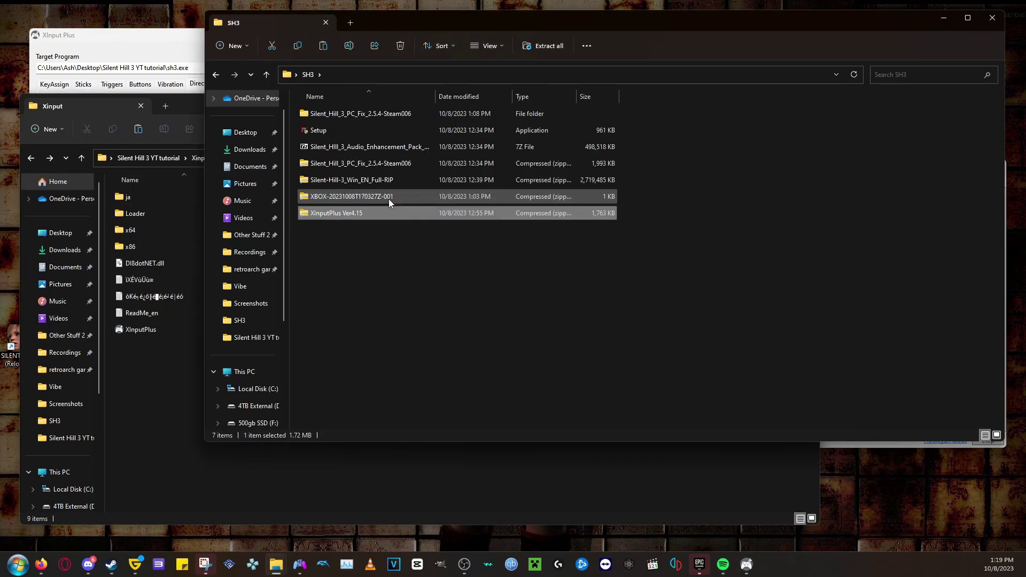
double_click(389, 199)
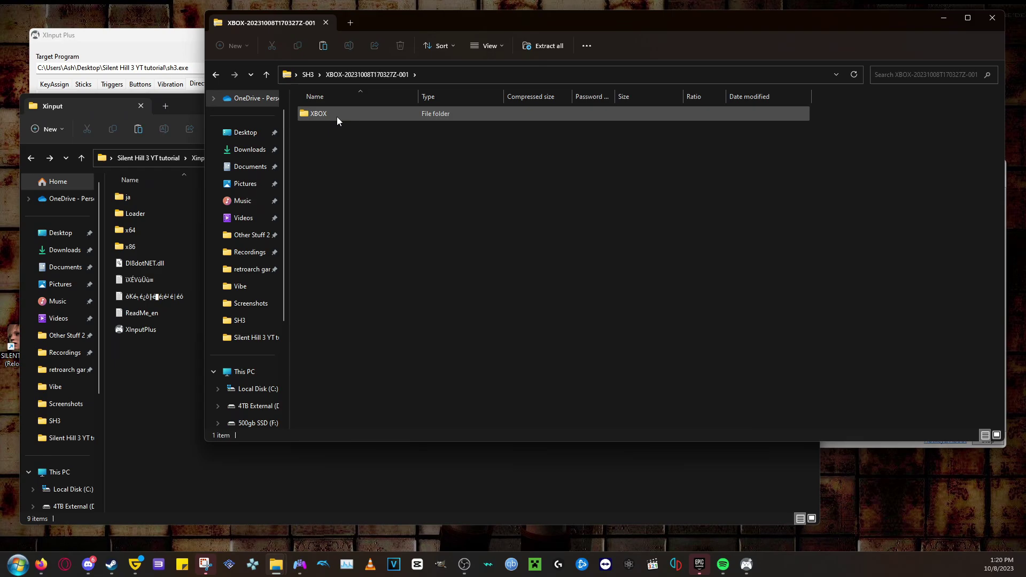
double_click(321, 114)
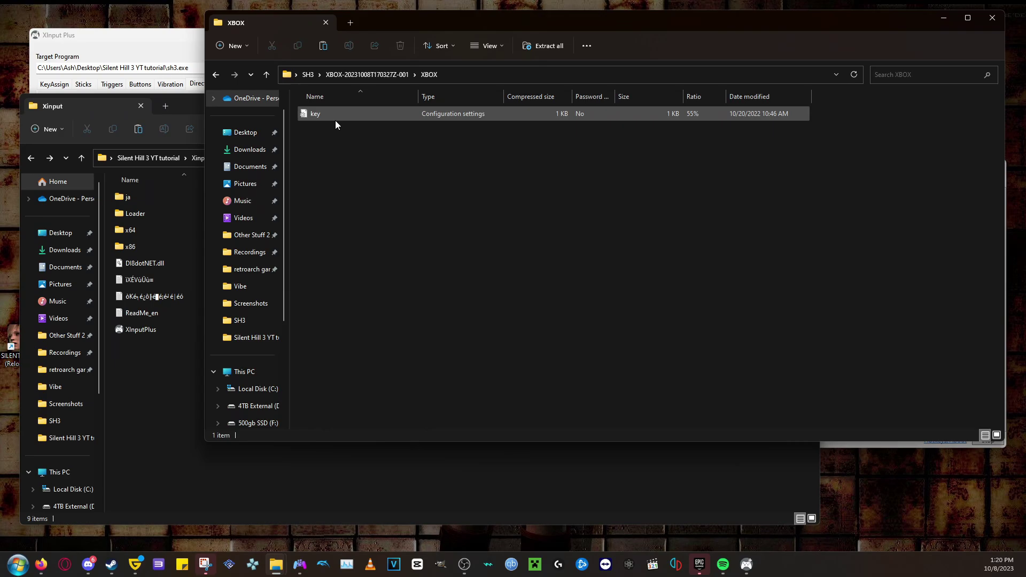
left_click_drag(331, 113, 153, 264)
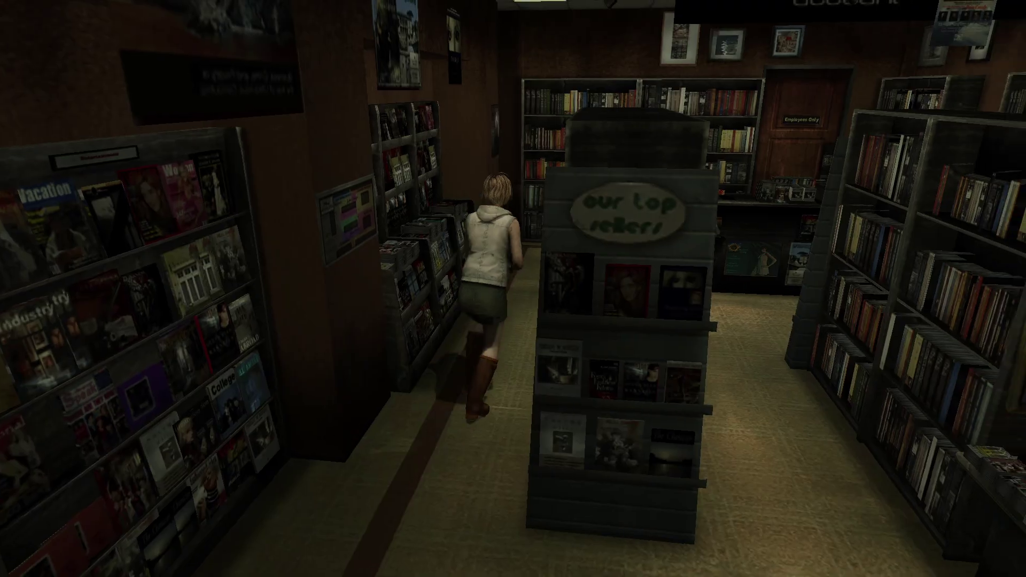
- Walk to the back bookshelf aisle, pick up Shakespeare Anthology 1 from the floor, then keep exploring the aisles
key("Left")
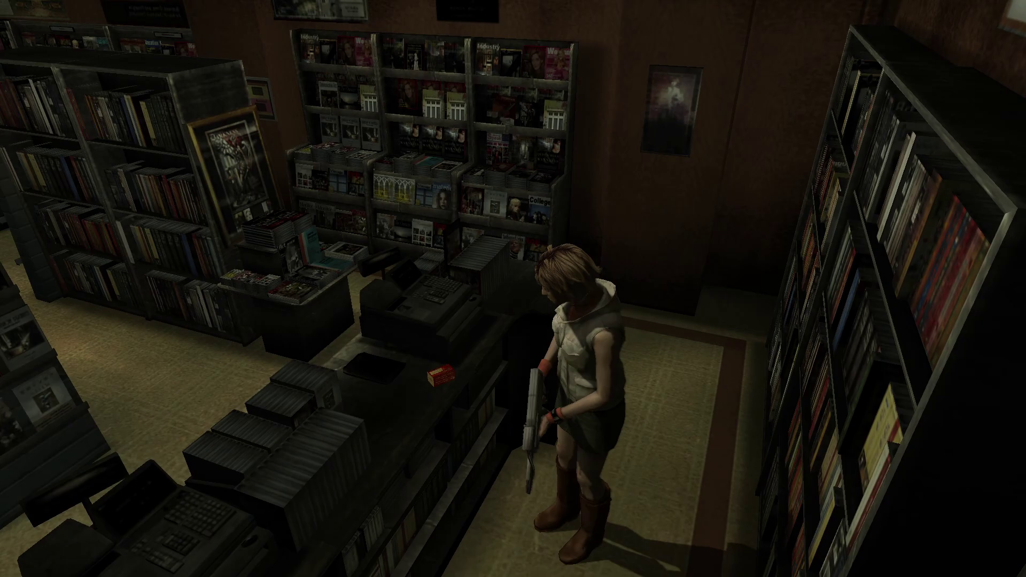
key("Up")
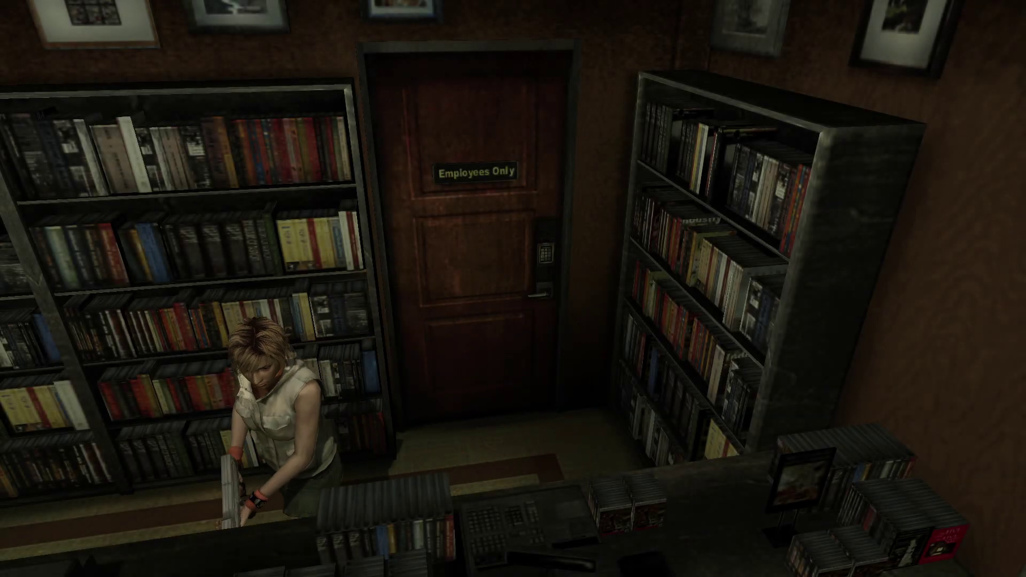
key("Up")
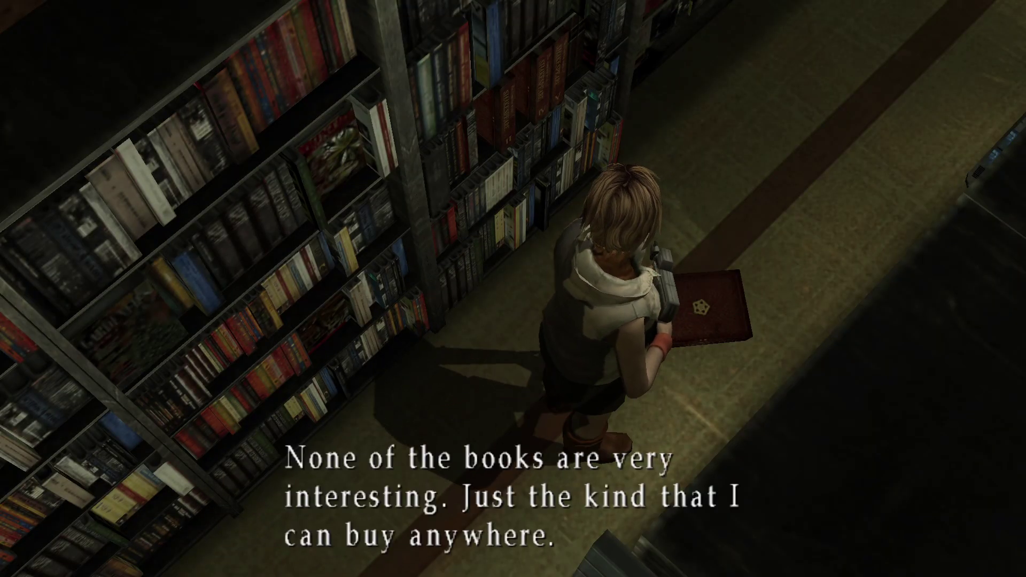
key("Return")
key("Up")
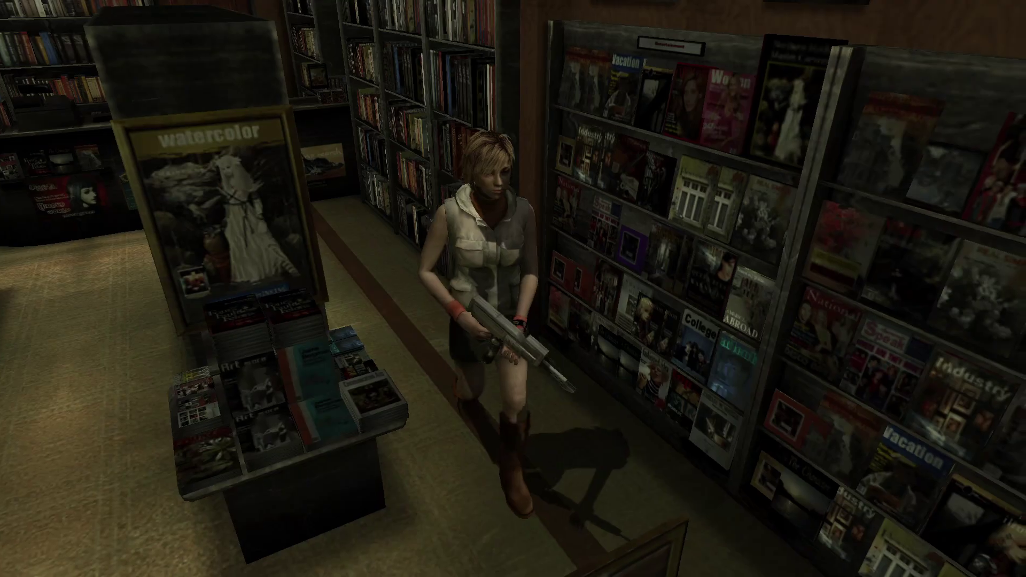
key("Down")
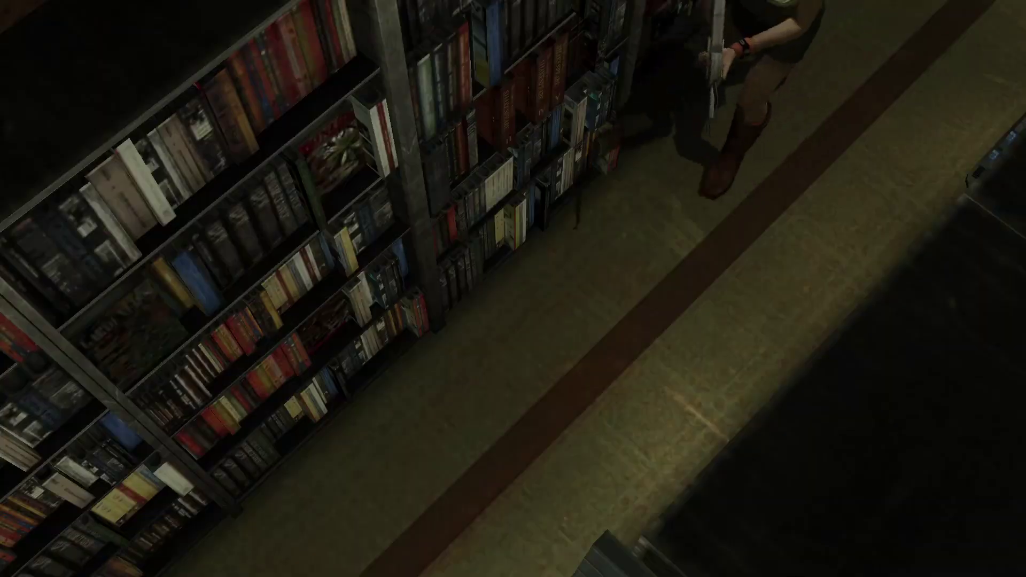